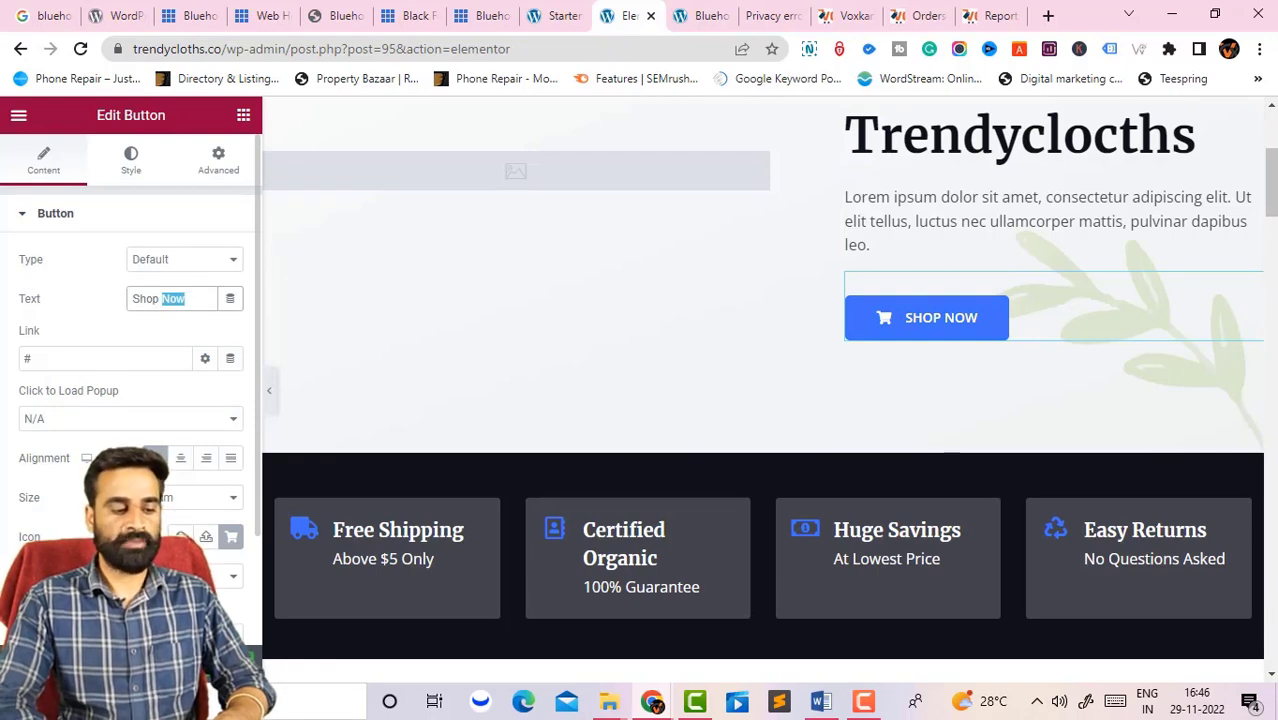
# Examine the editable settings of the homepage's Free Shipping icon box, product shortcode and first-purchase discount heading
pyautogui.moveTo(1271, 165); pyautogui.dragTo(1271, 200)
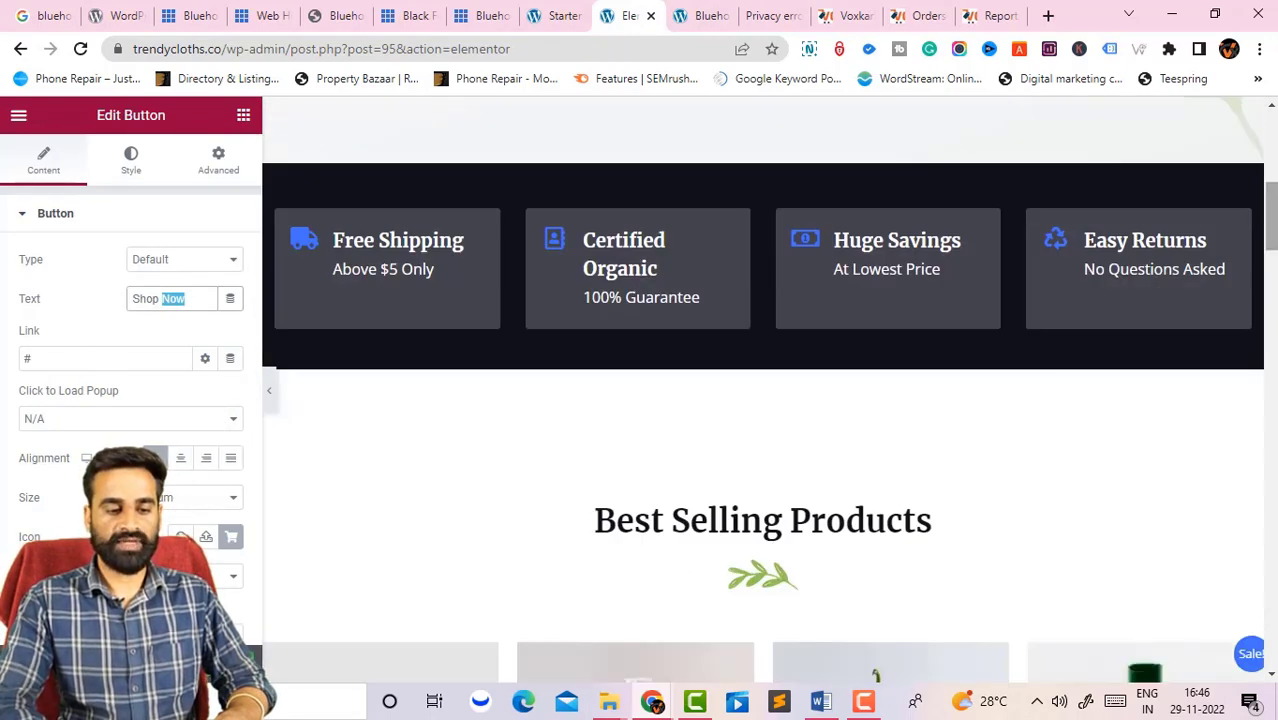
pyautogui.click(372, 252)
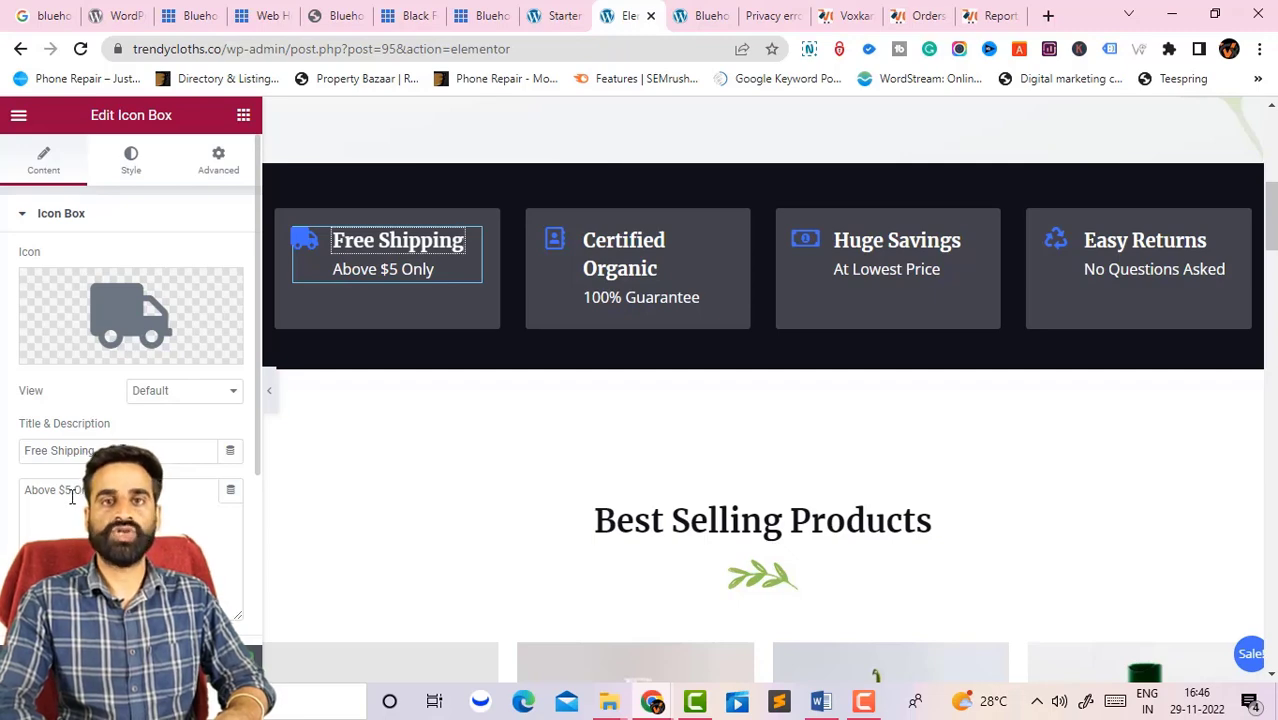
pyautogui.moveTo(128, 335)
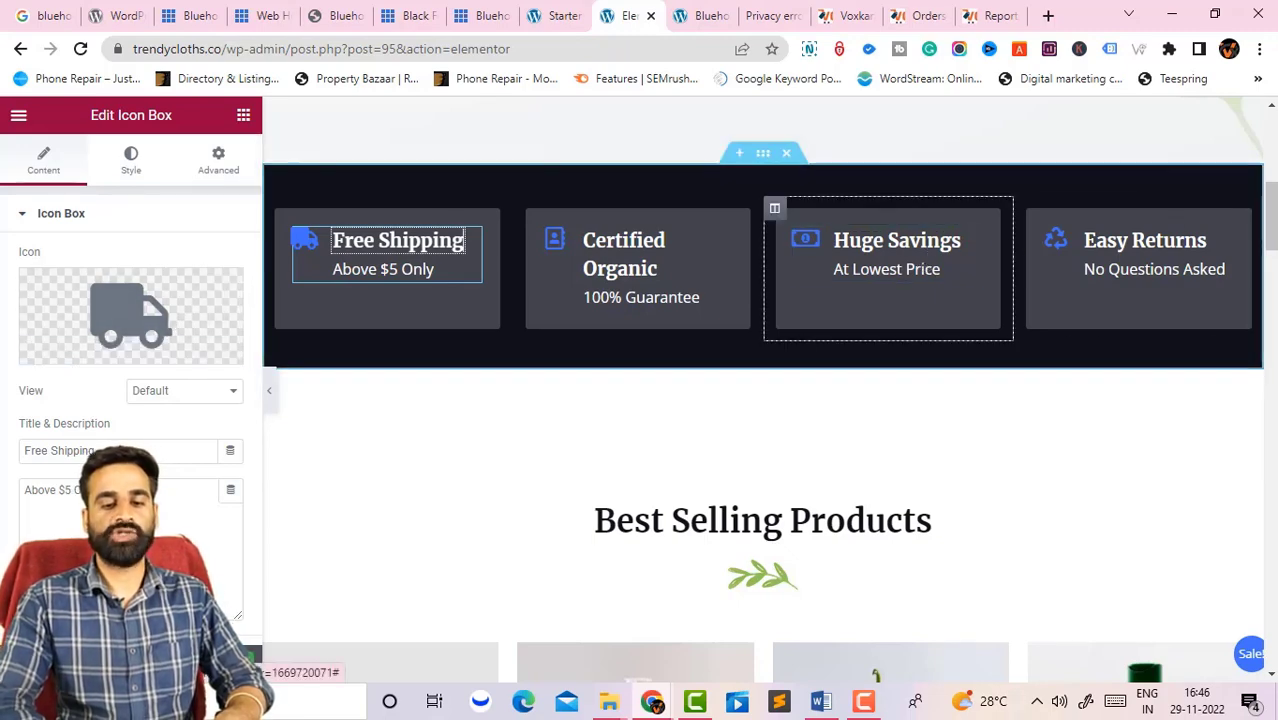
pyautogui.scroll(-5, 1272, 240)
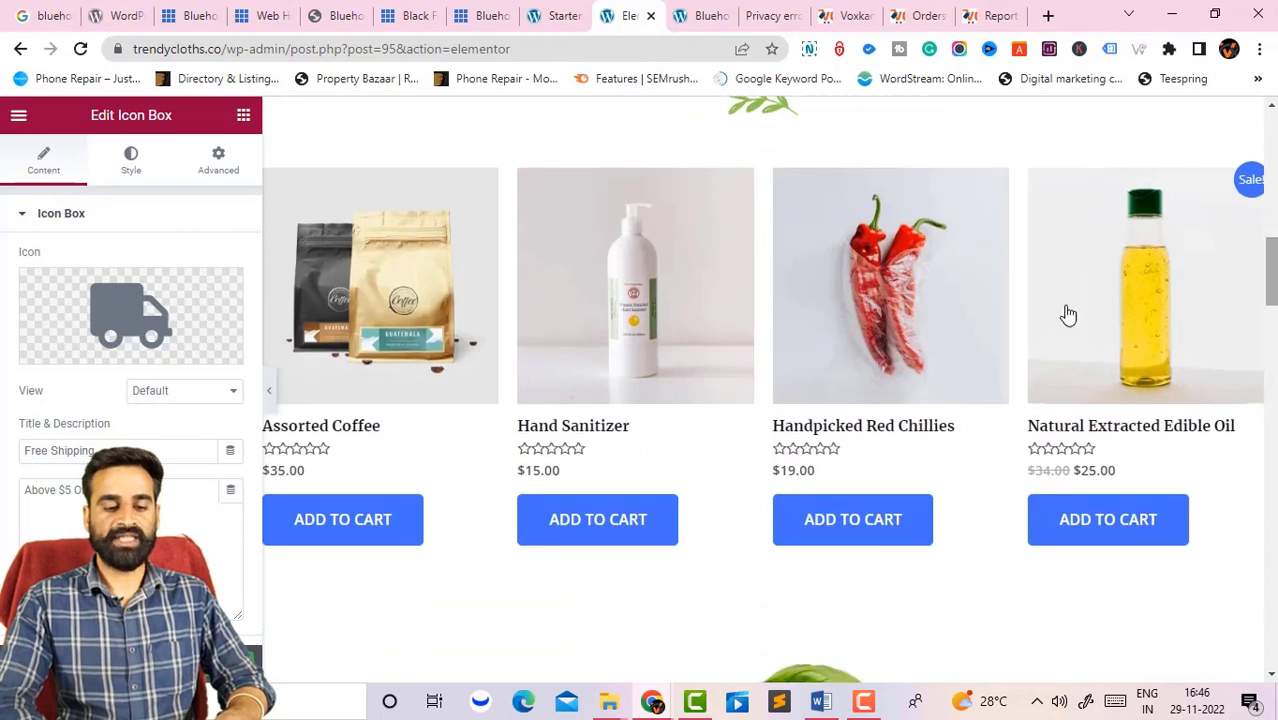
pyautogui.click(882, 337)
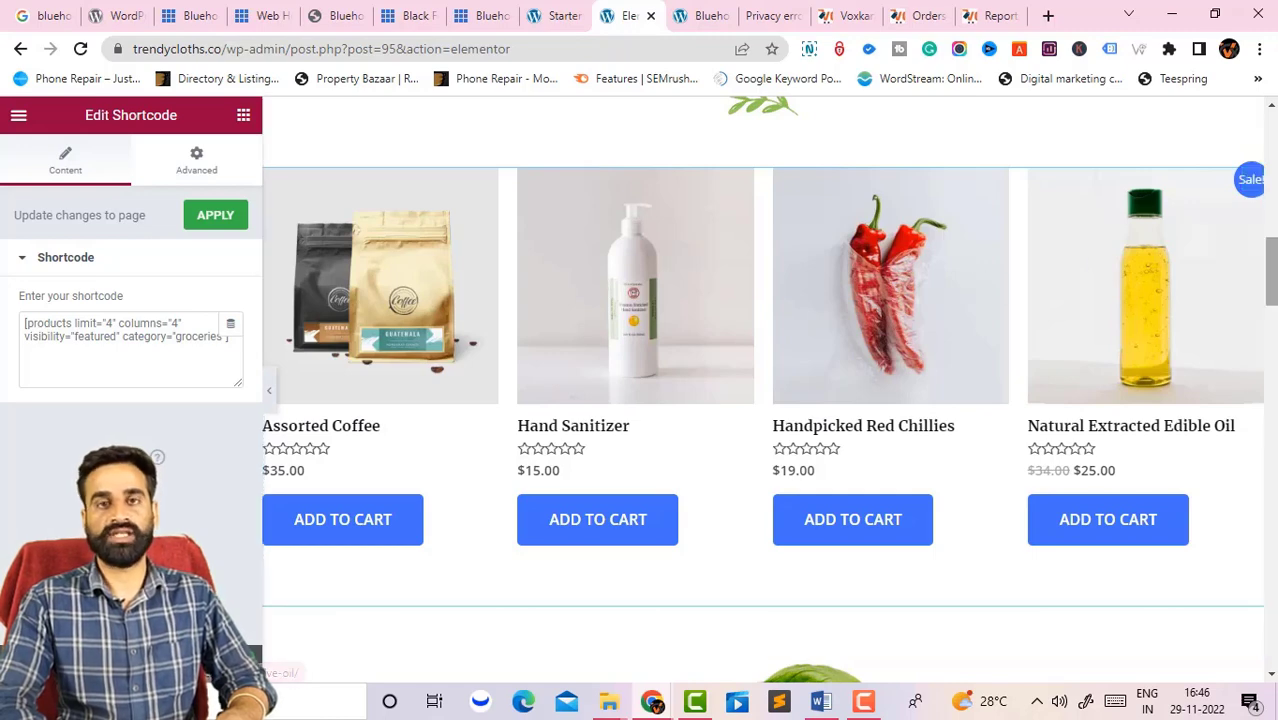
pyautogui.scroll(-4, 1271, 262)
pyautogui.scroll(-7, 890, 270)
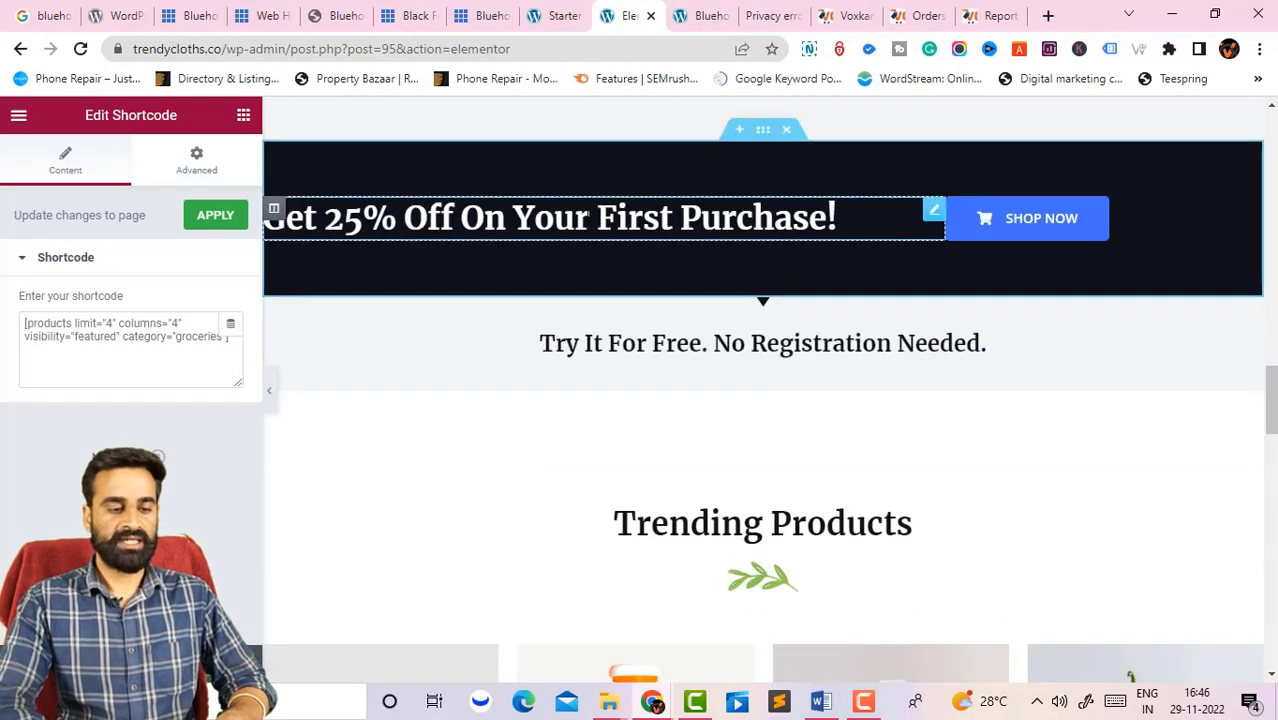
pyautogui.click(519, 238)
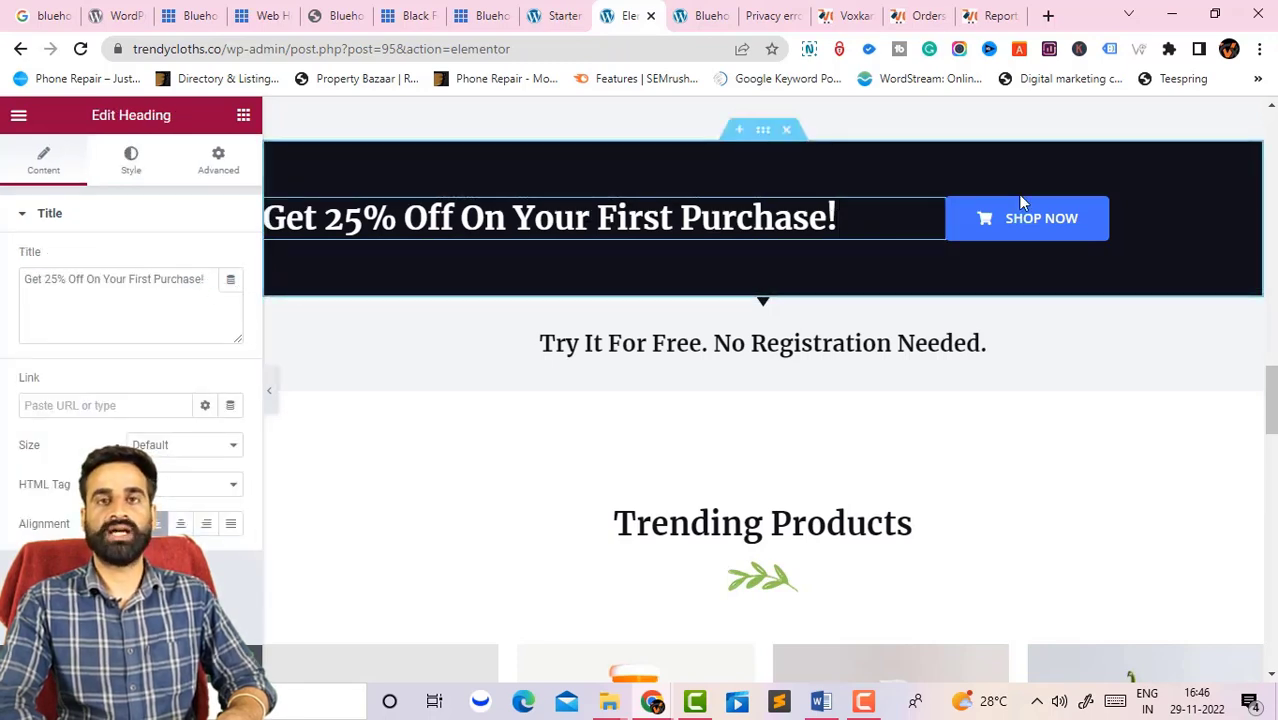
pyautogui.scroll(-10, 763, 400)
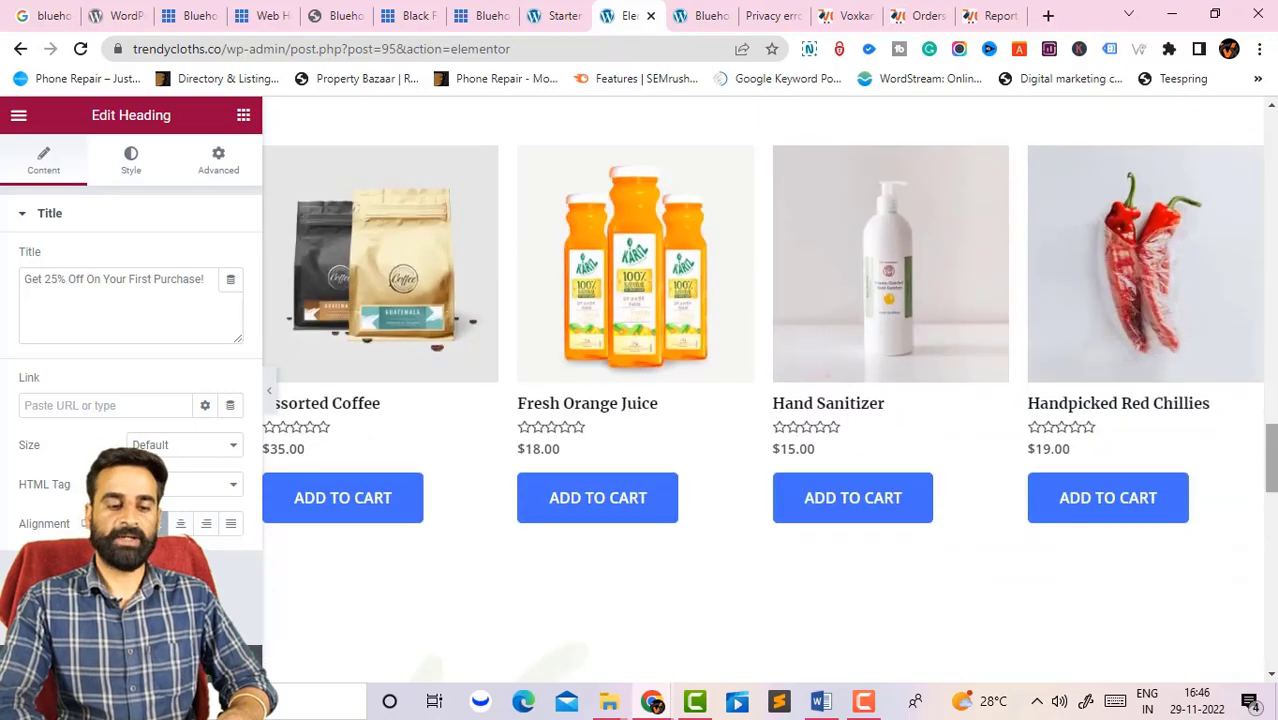
pyautogui.scroll(-10, 763, 400)
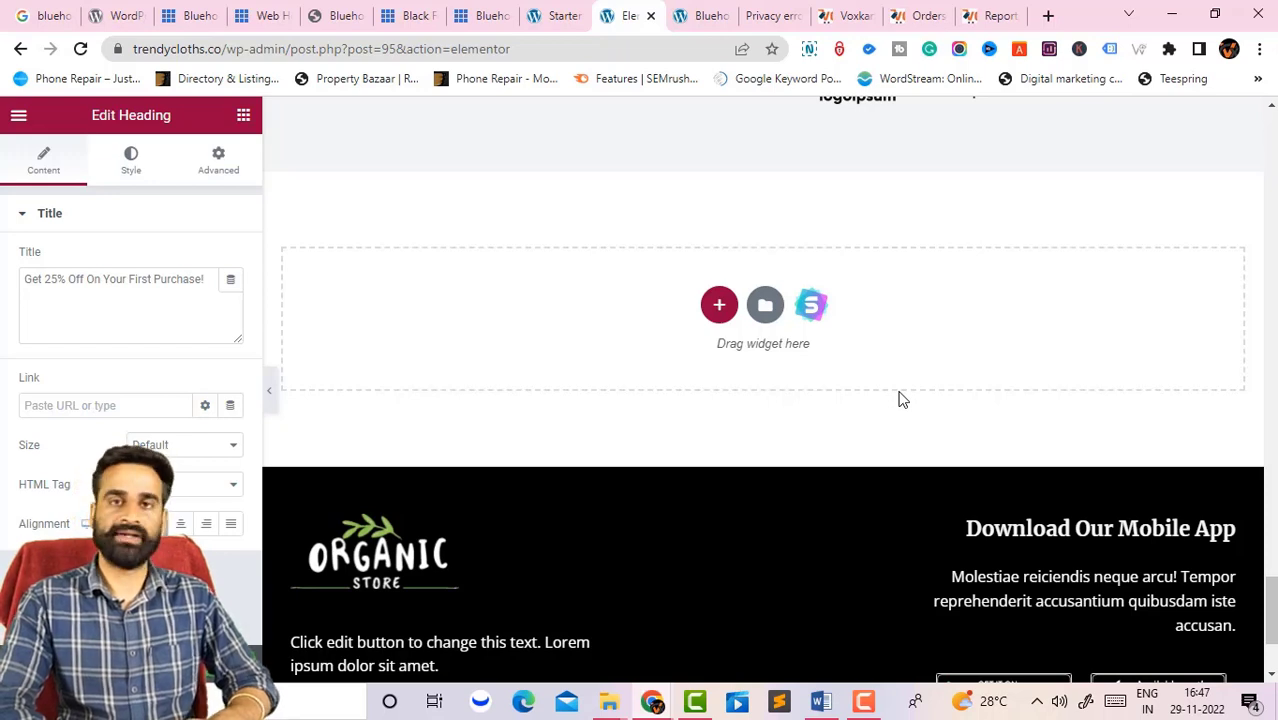
# Add an empty single-column section above the footer and open the widget library for it
pyautogui.click(713, 316)
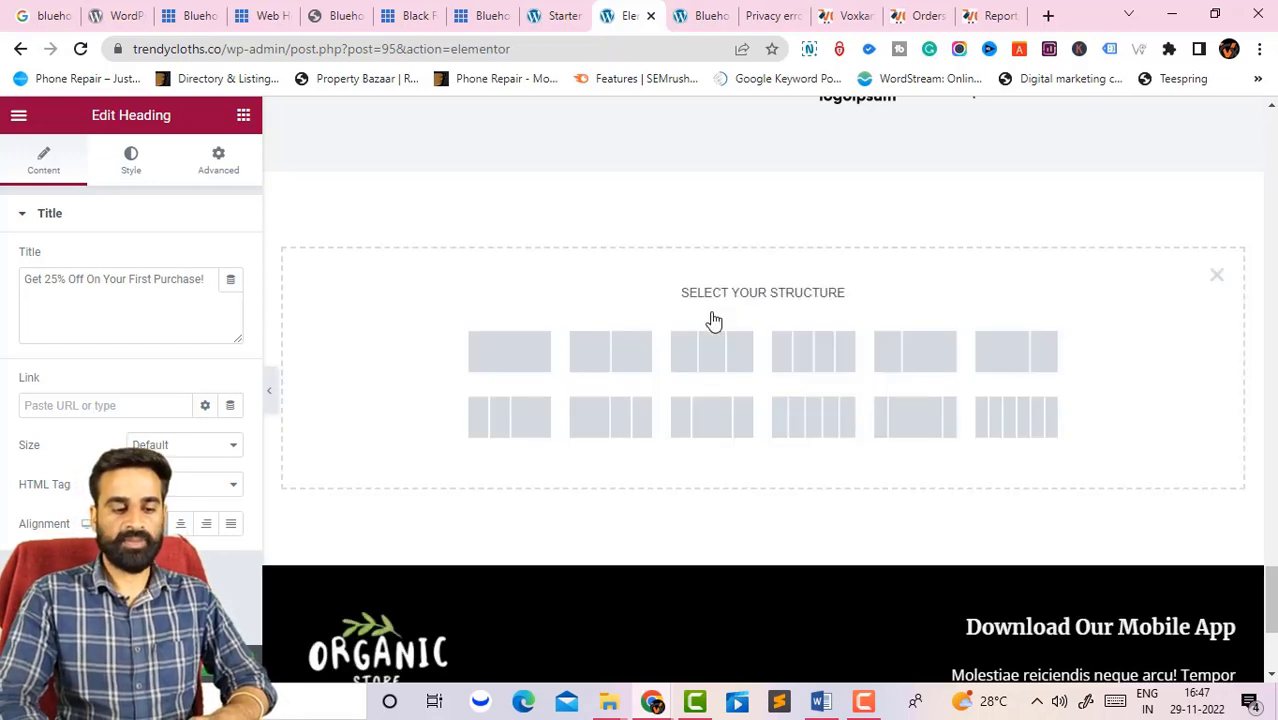
pyautogui.click(500, 347)
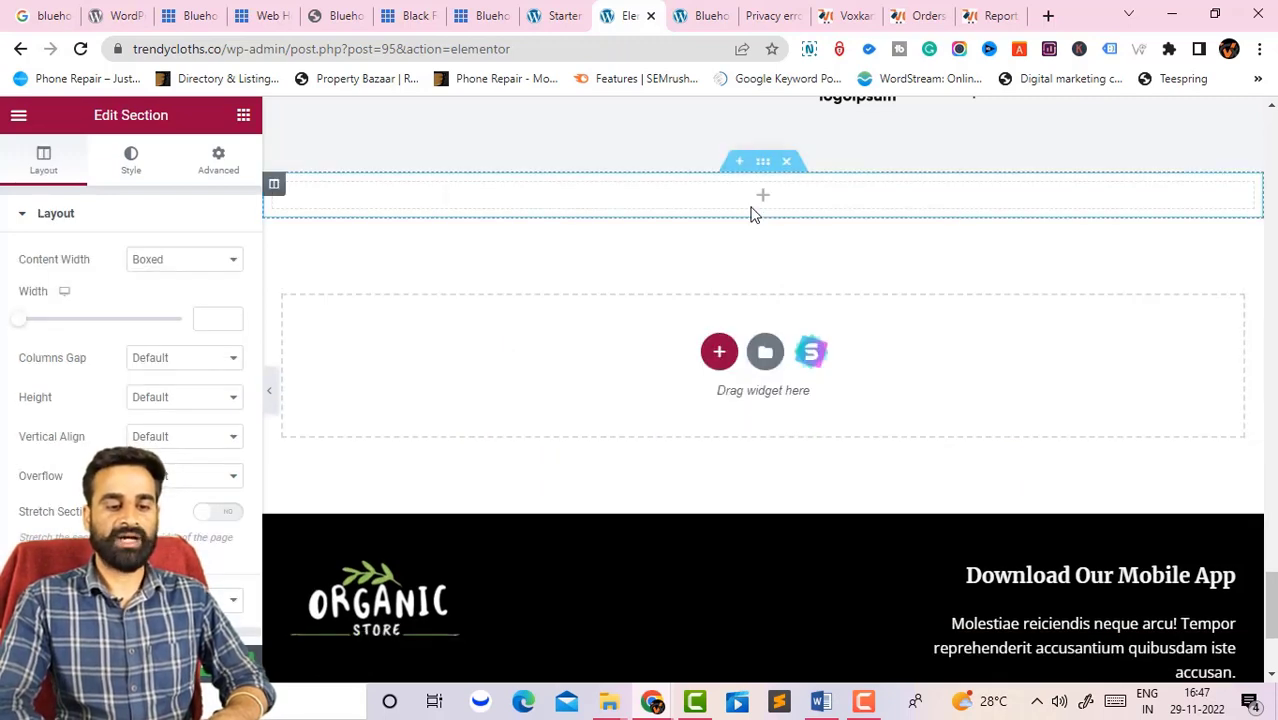
pyautogui.click(395, 241)
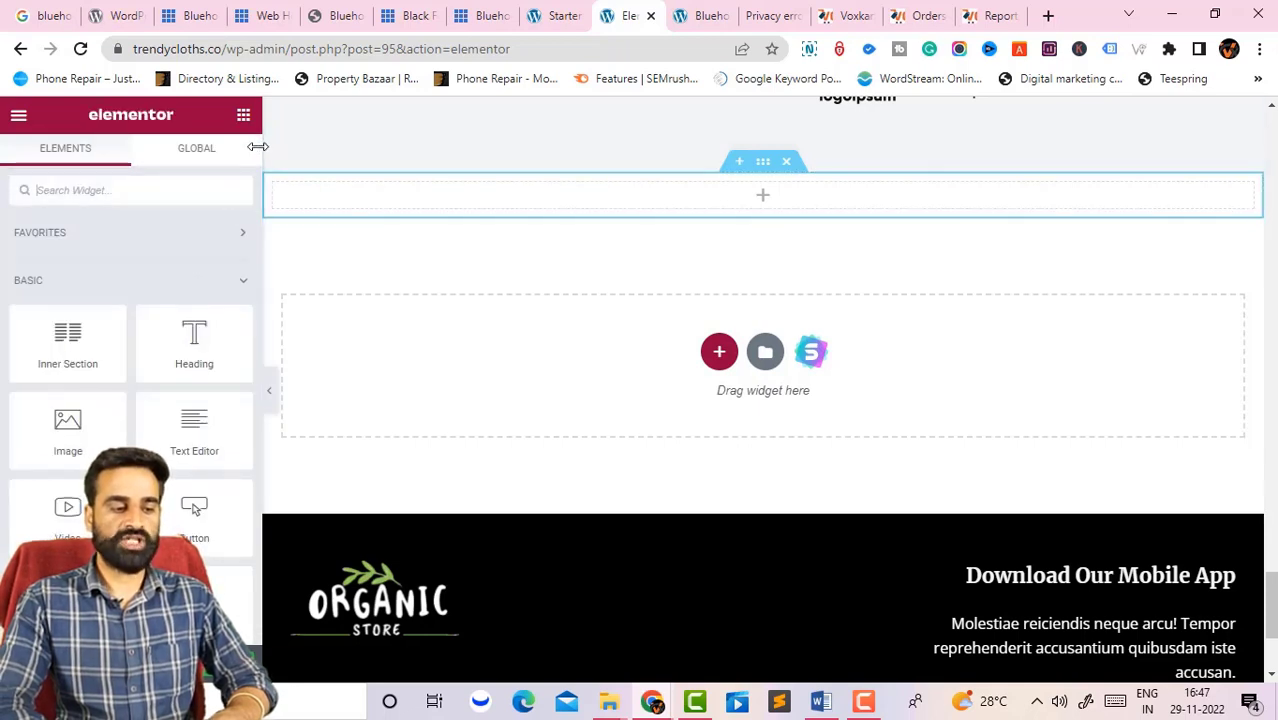
# Browse the widget library to the WooCommerce group and try to place the WooCommerce Breadcrumbs widget in the empty section
pyautogui.moveTo(255, 156); pyautogui.dragTo(257, 253)
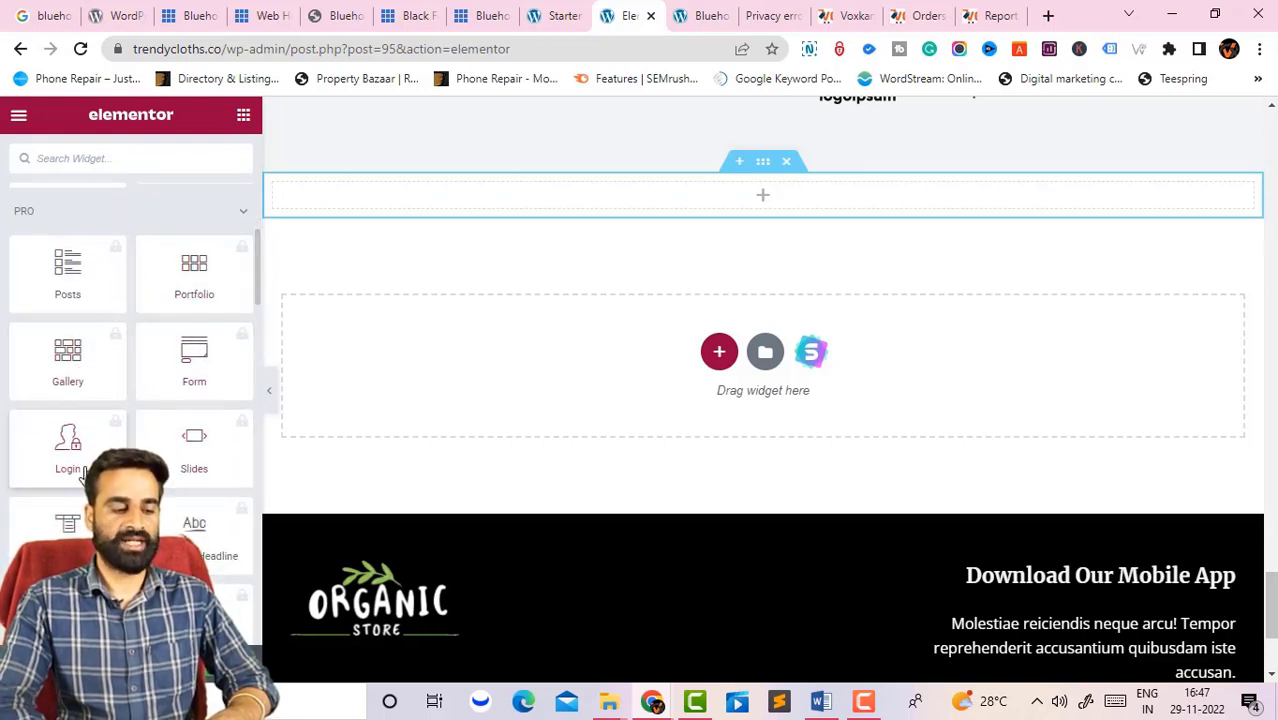
pyautogui.moveTo(257, 285); pyautogui.dragTo(258, 334)
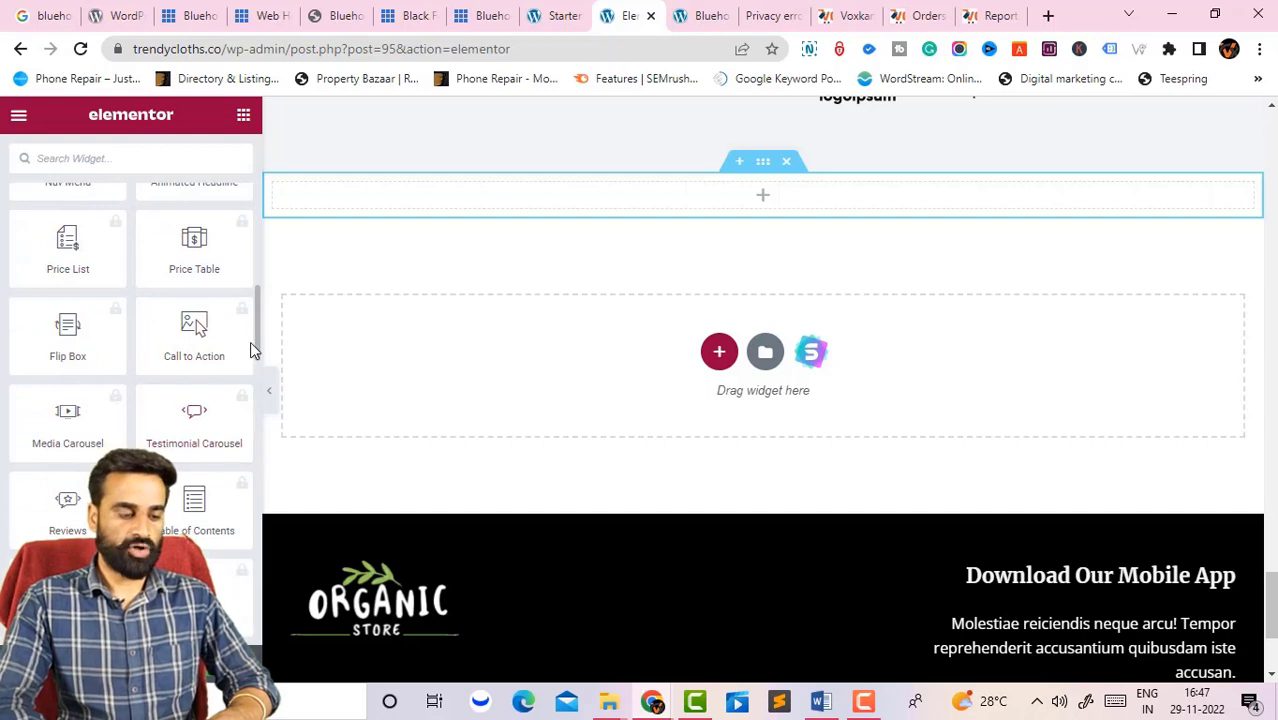
pyautogui.moveTo(256, 318); pyautogui.dragTo(254, 430)
pyautogui.scroll(-15, 250, 545)
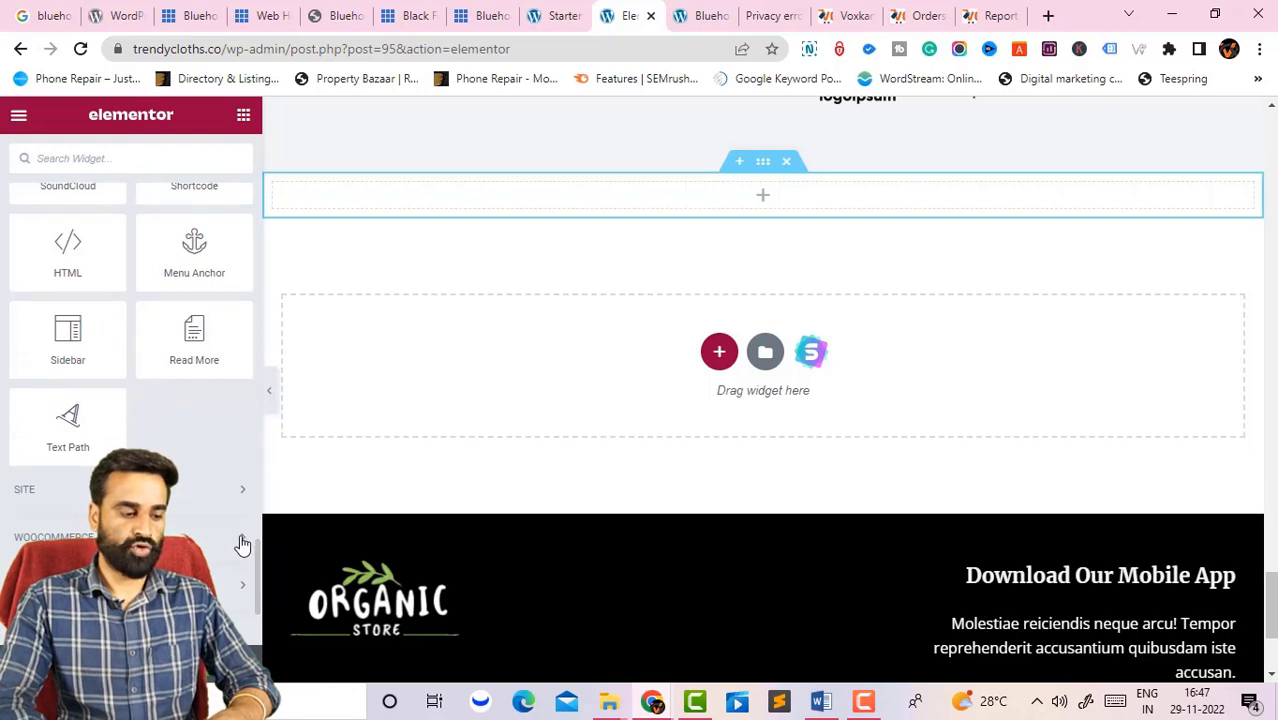
pyautogui.click(243, 540)
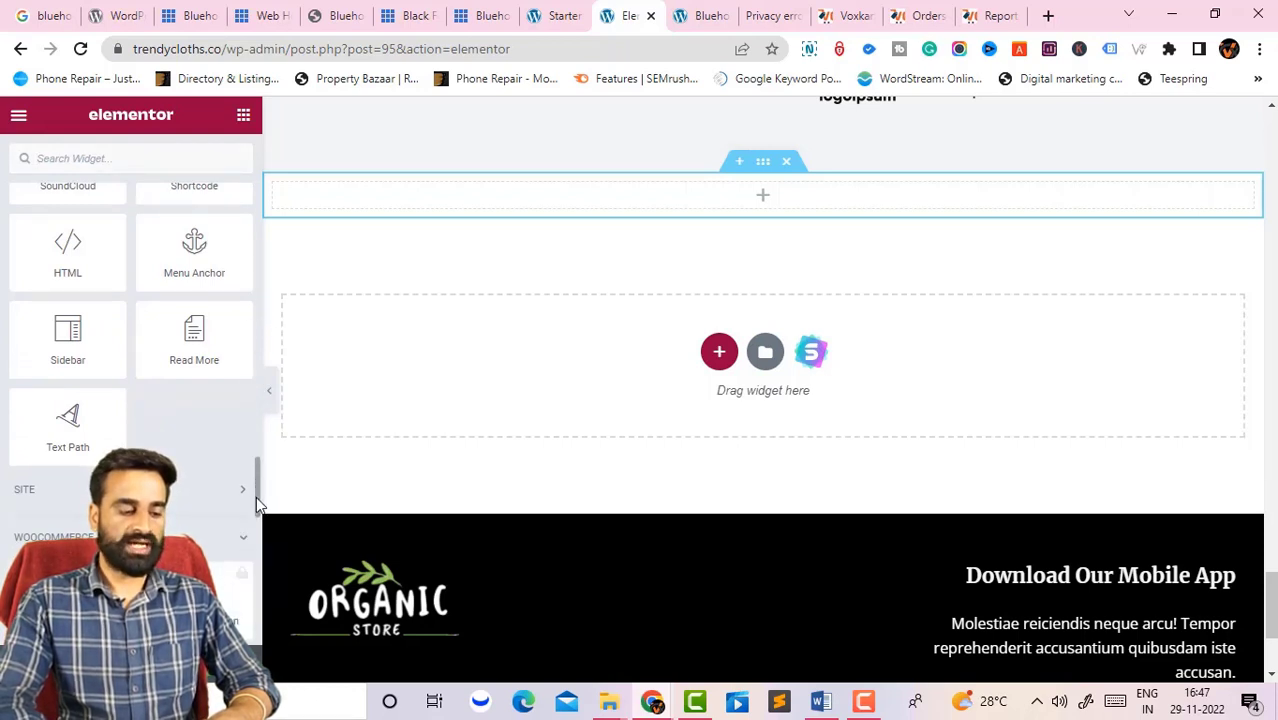
pyautogui.moveTo(256, 496); pyautogui.dragTo(256, 535)
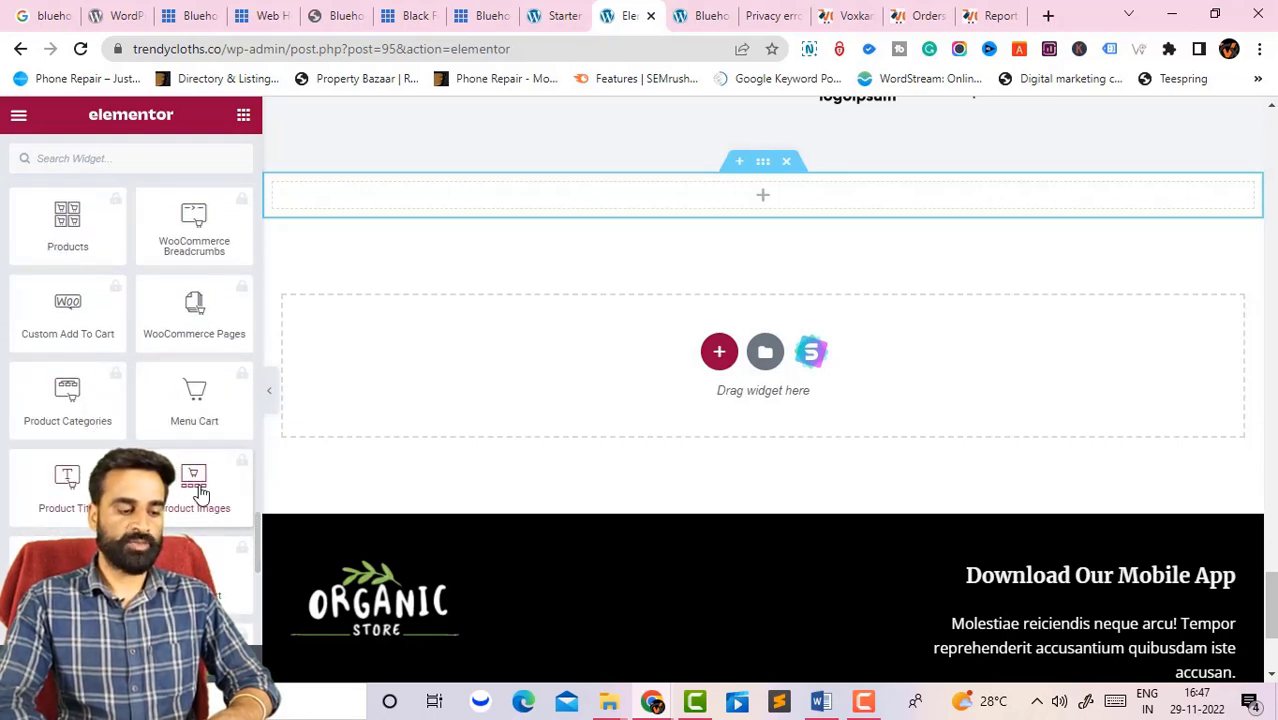
pyautogui.moveTo(165, 243); pyautogui.dragTo(716, 195)
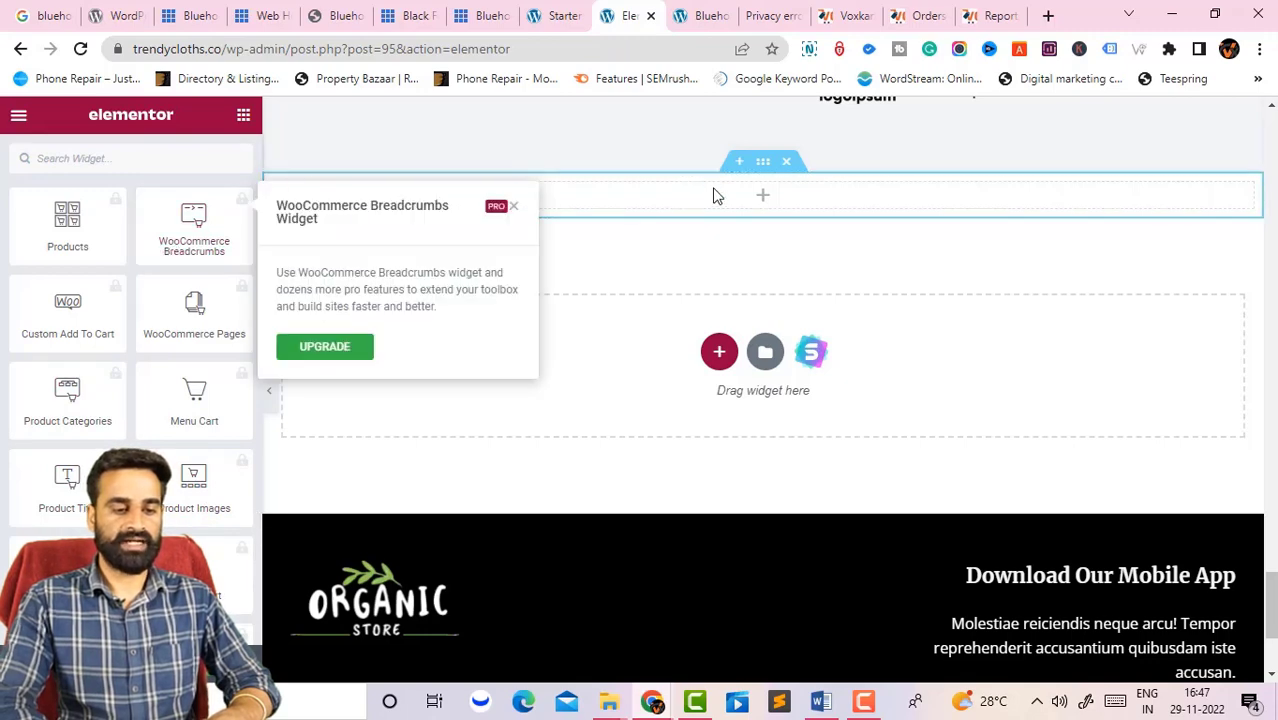
pyautogui.click(513, 210)
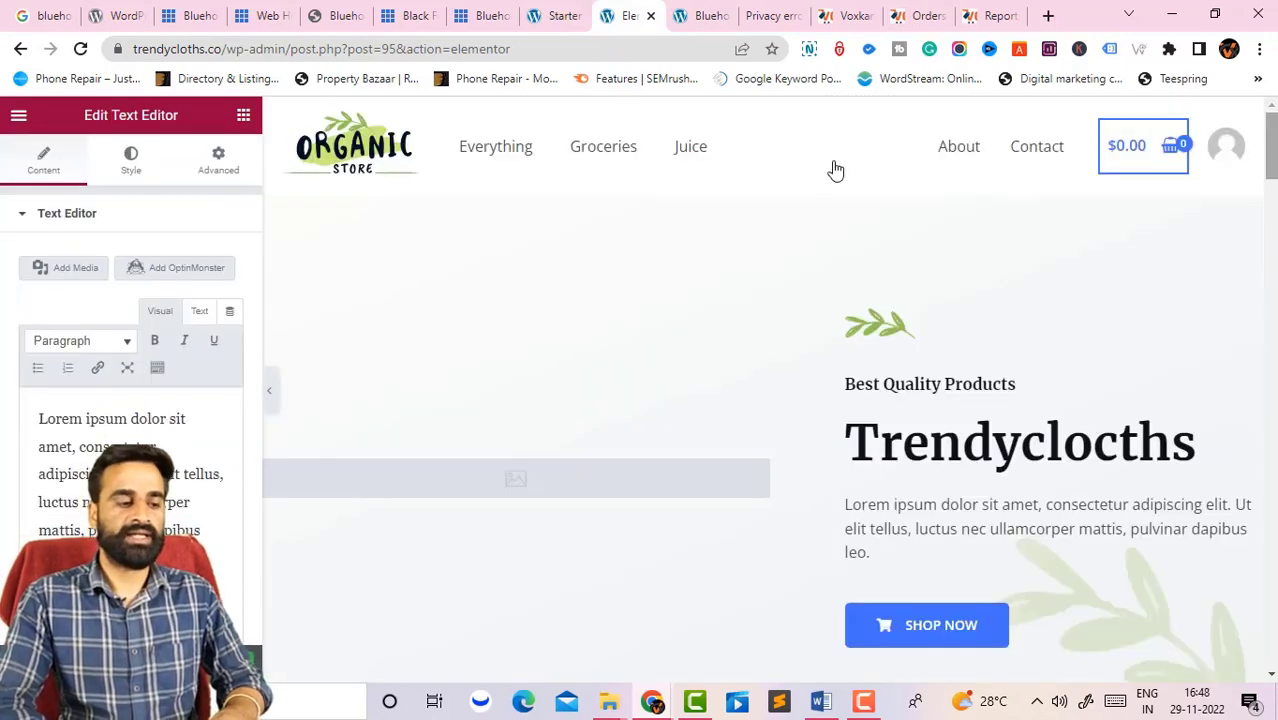
# Leave the page editor without saving the changes and return to the site's homepage
pyautogui.click(20, 50)
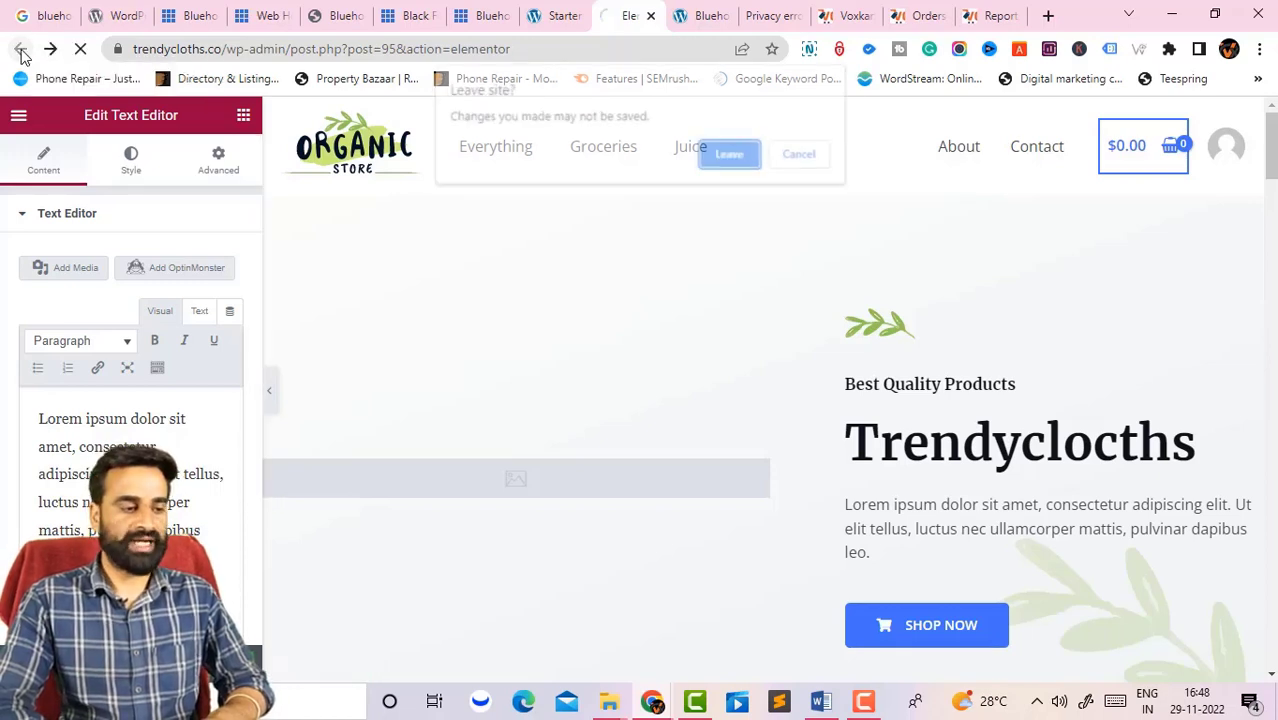
pyautogui.click(731, 155)
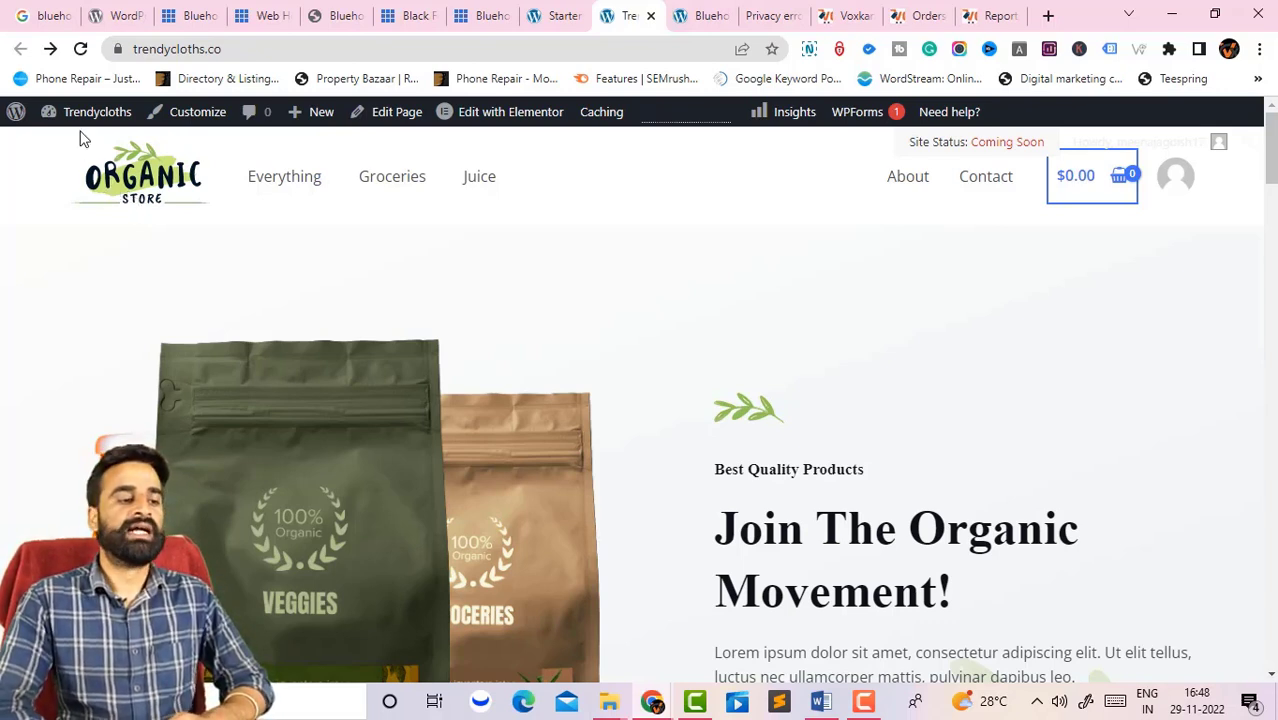
# In the WordPress menu settings, add the Shop page to the Main Menu and save the menu
pyautogui.moveTo(77, 118)
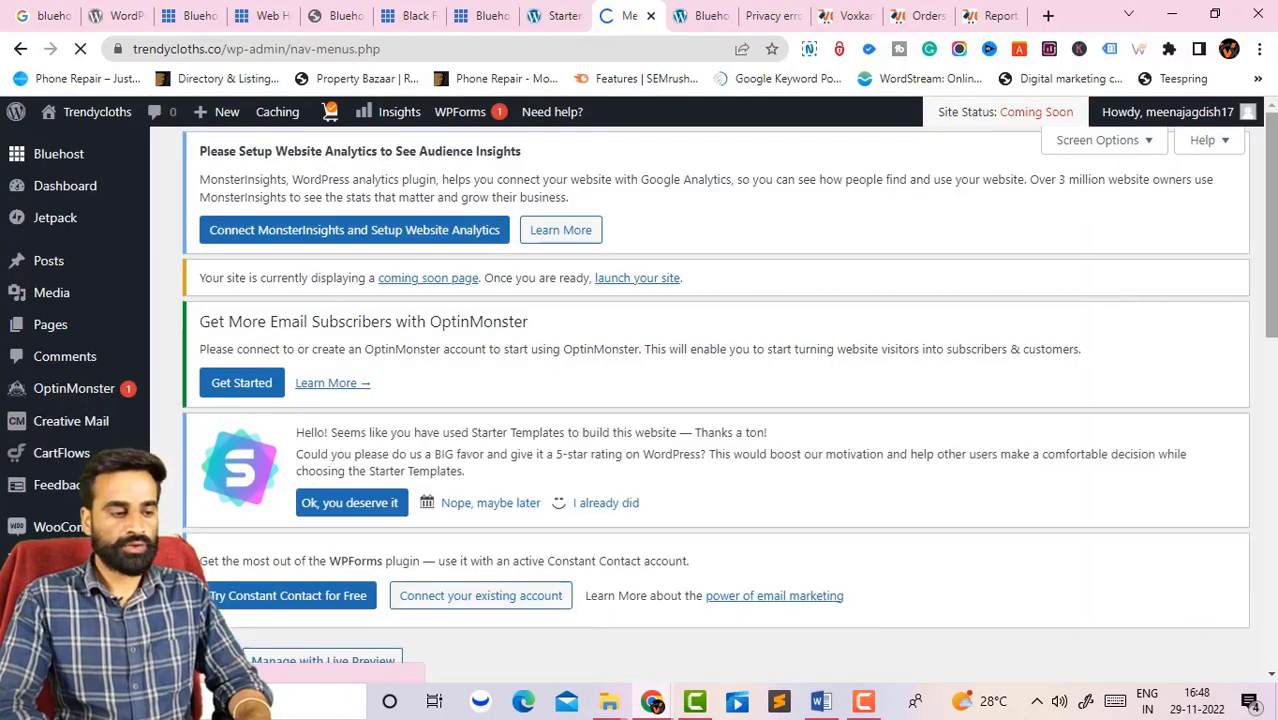
pyautogui.scroll(-6, 700, 400)
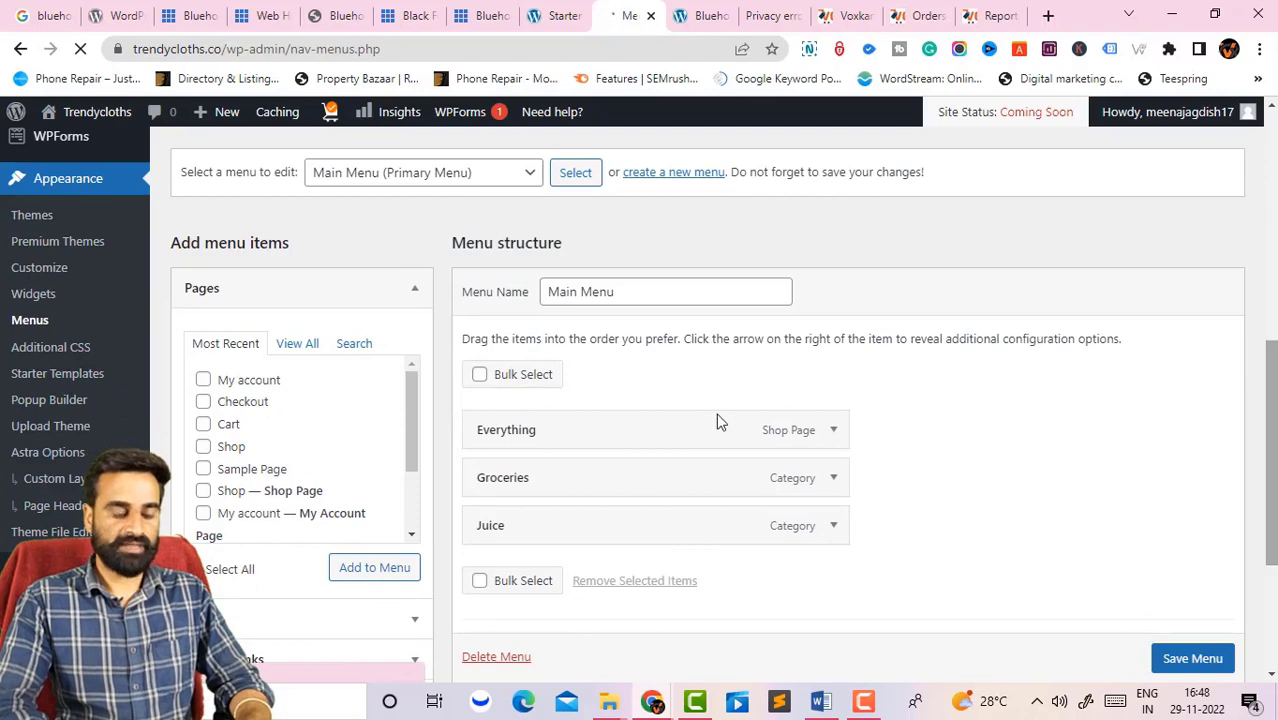
pyautogui.scroll(-2, 700, 400)
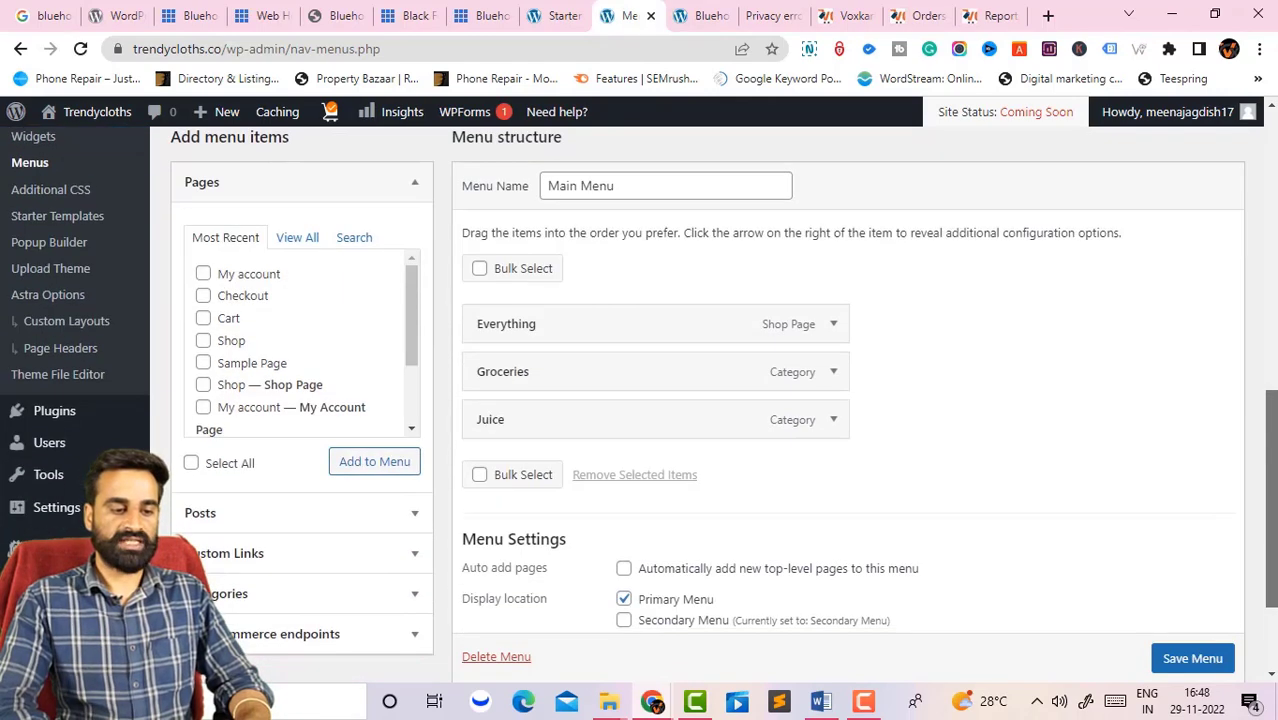
pyautogui.scroll(3, 700, 400)
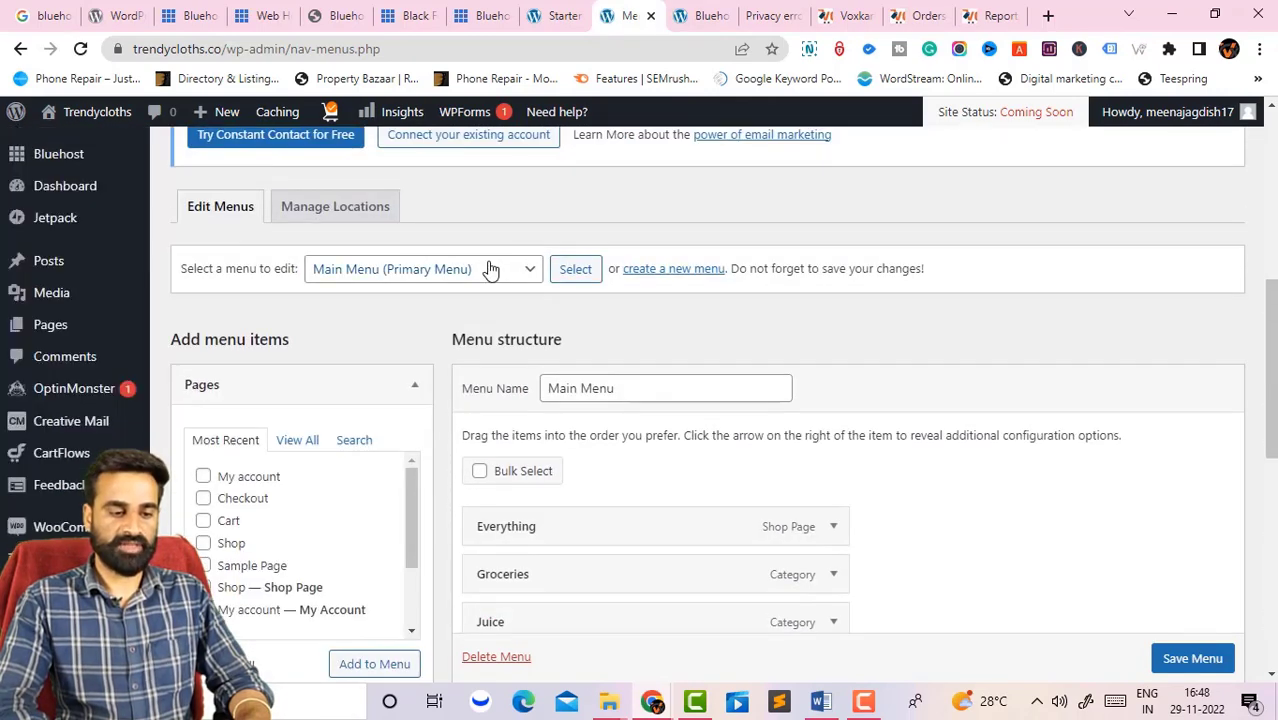
pyautogui.scroll(-2, 668, 371)
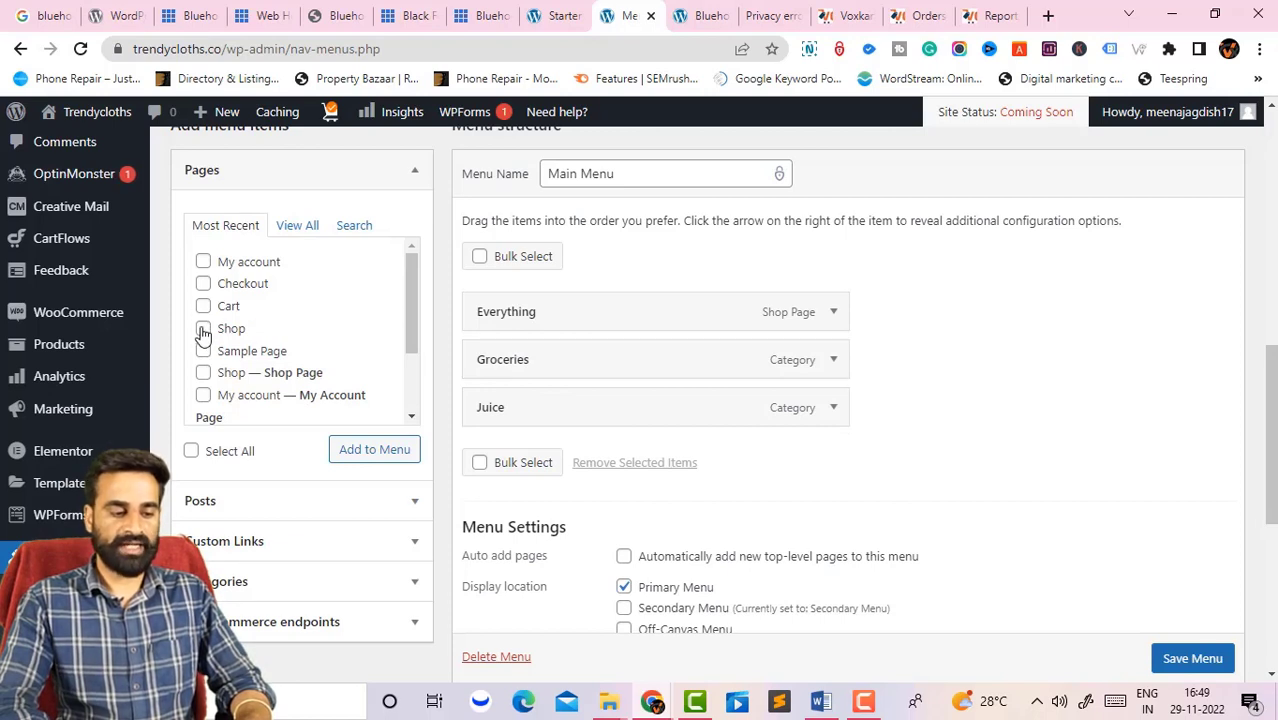
pyautogui.click(387, 453)
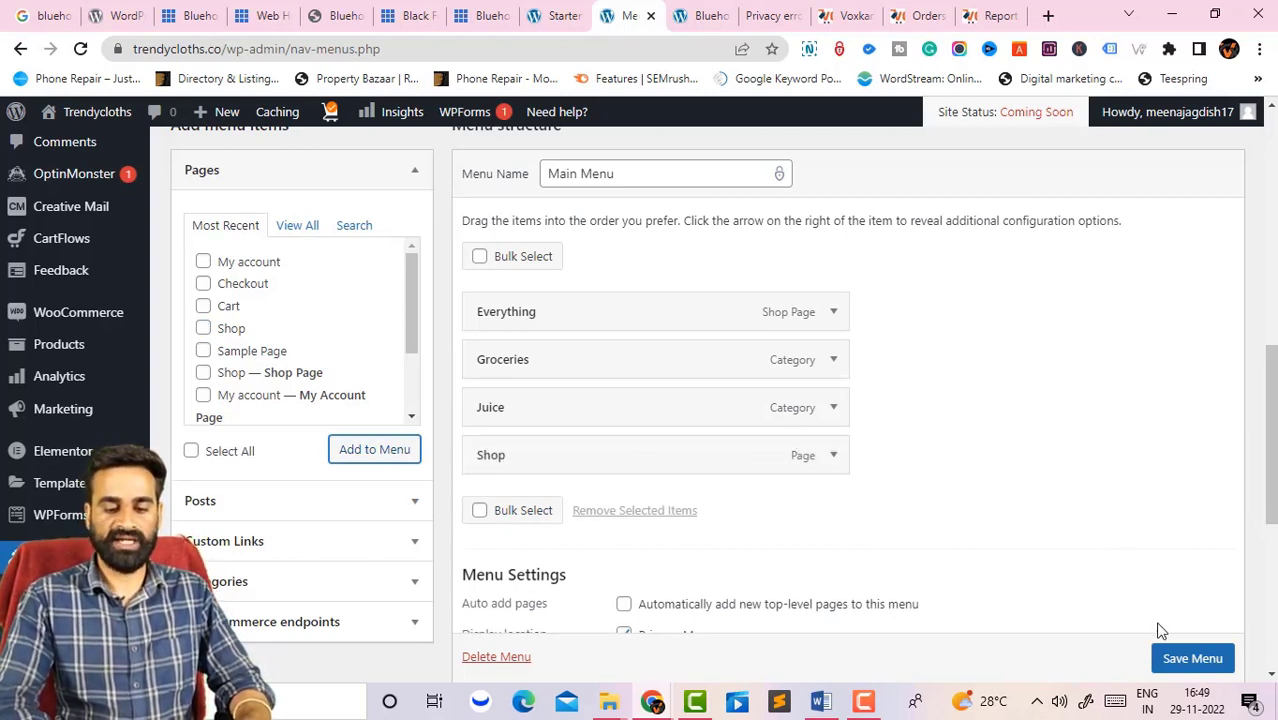
pyautogui.scroll(-1, 1172, 660)
pyautogui.click(1172, 659)
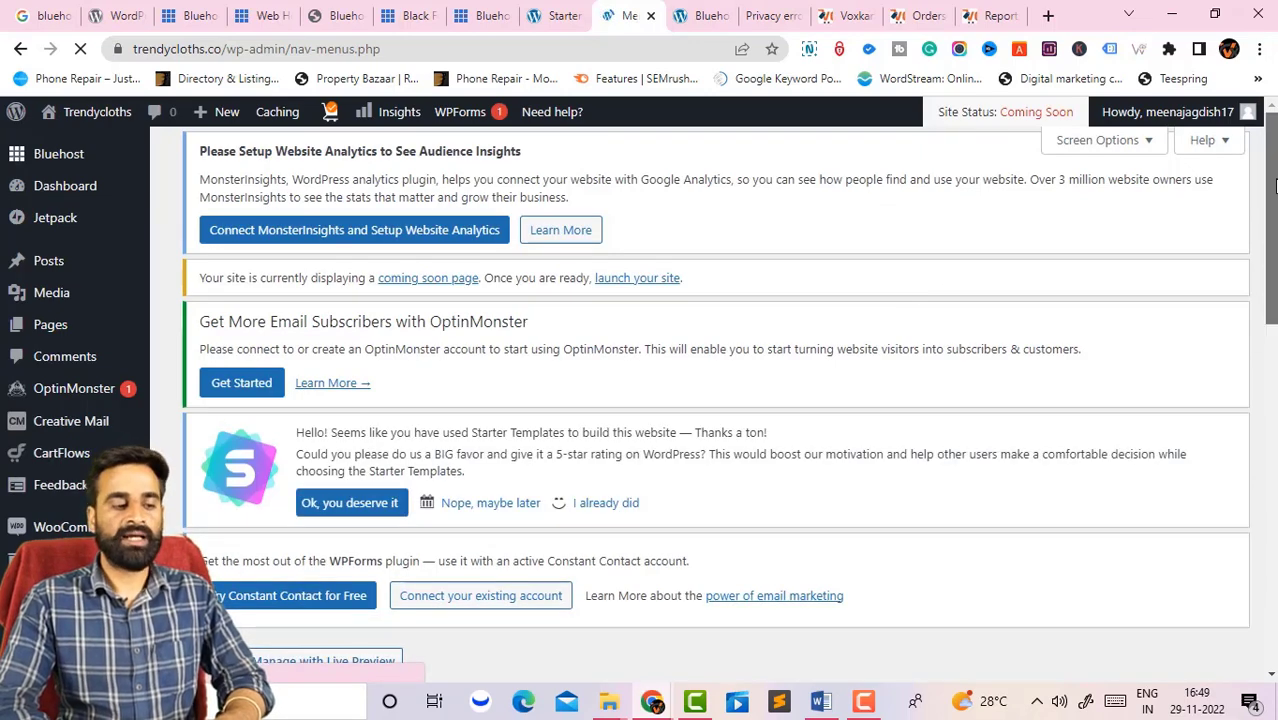
# Open the theme customizer from the appearance settings and go to the Header Builder
pyautogui.scroll(-2, 1268, 300)
pyautogui.scroll(-3, 700, 400)
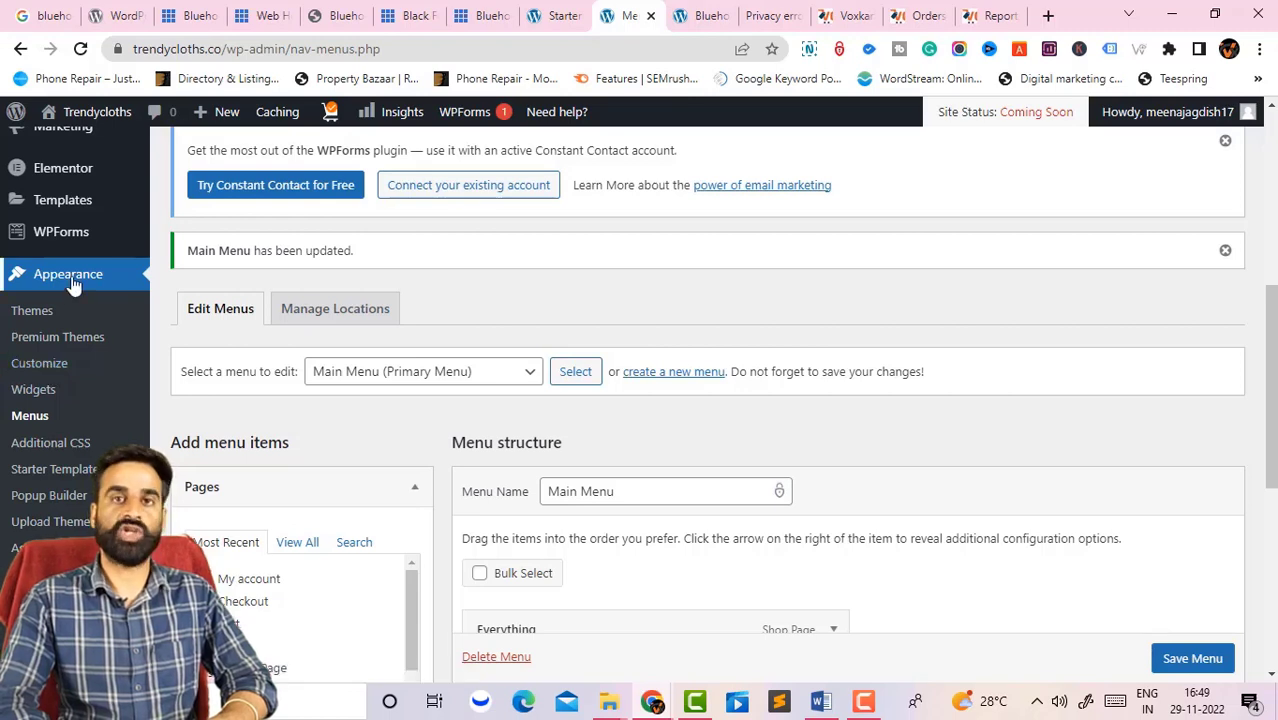
pyautogui.click(50, 371)
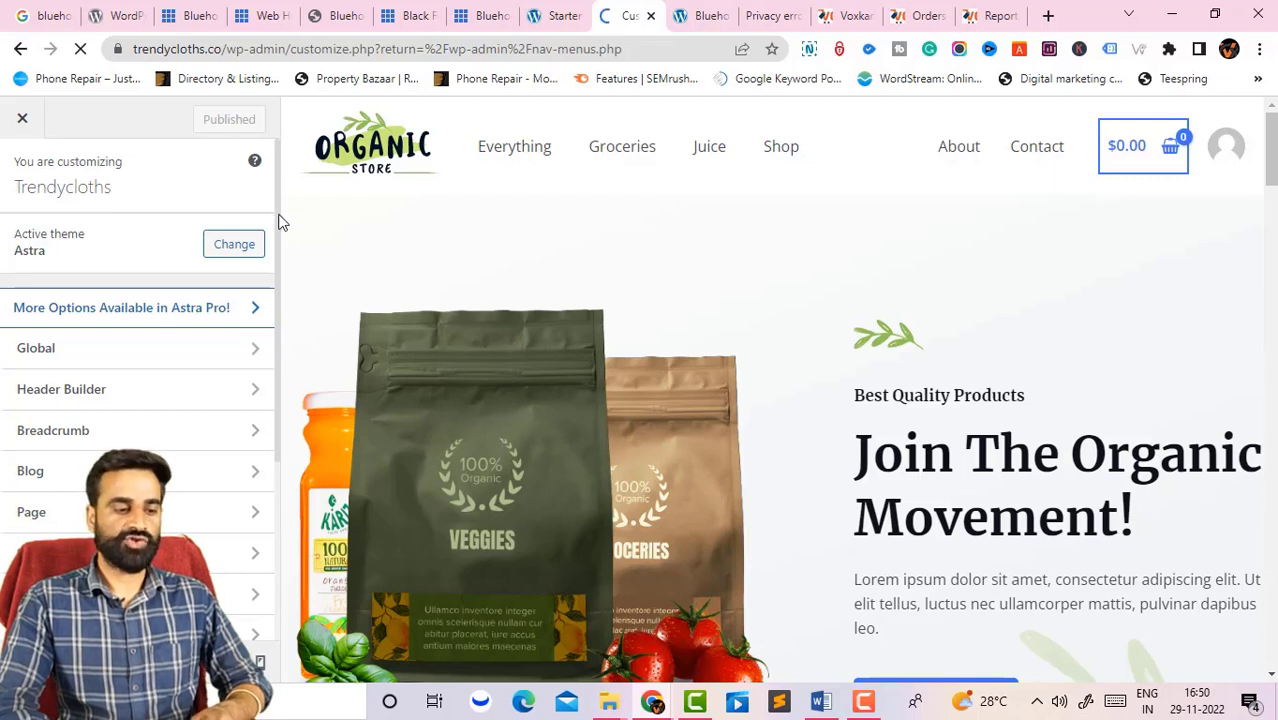
pyautogui.scroll(-2, 279, 224)
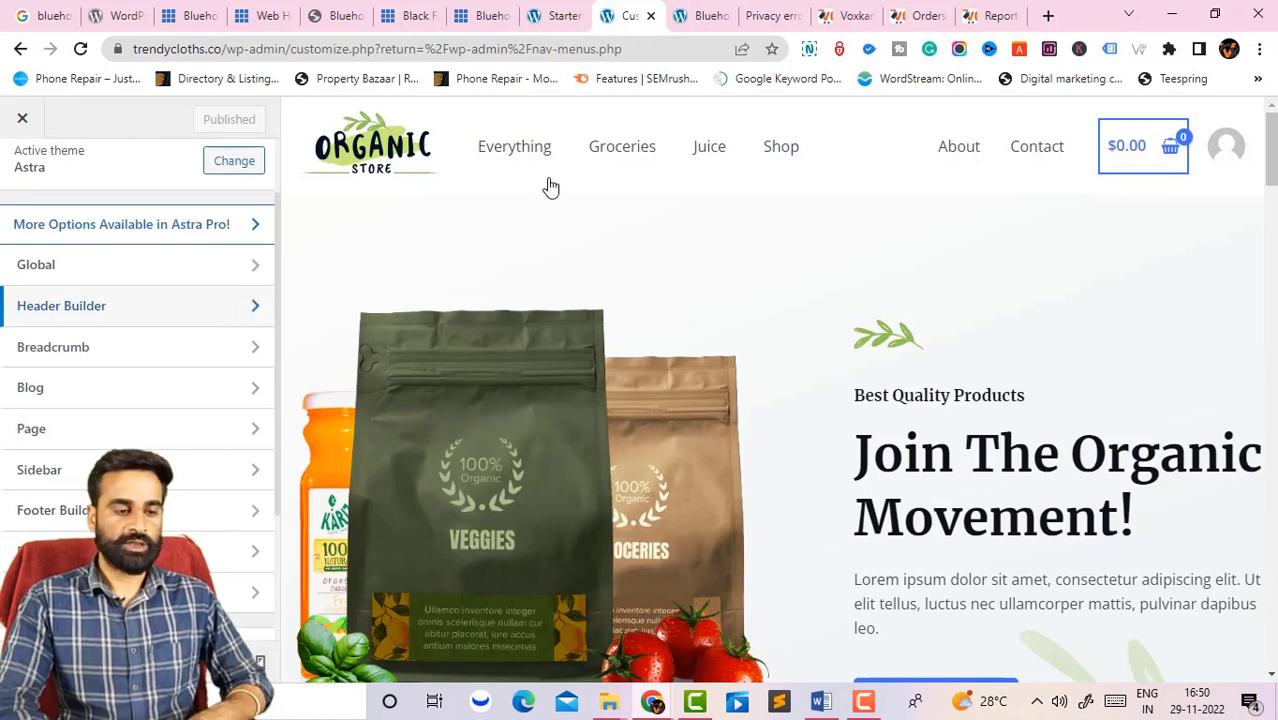
pyautogui.click(246, 308)
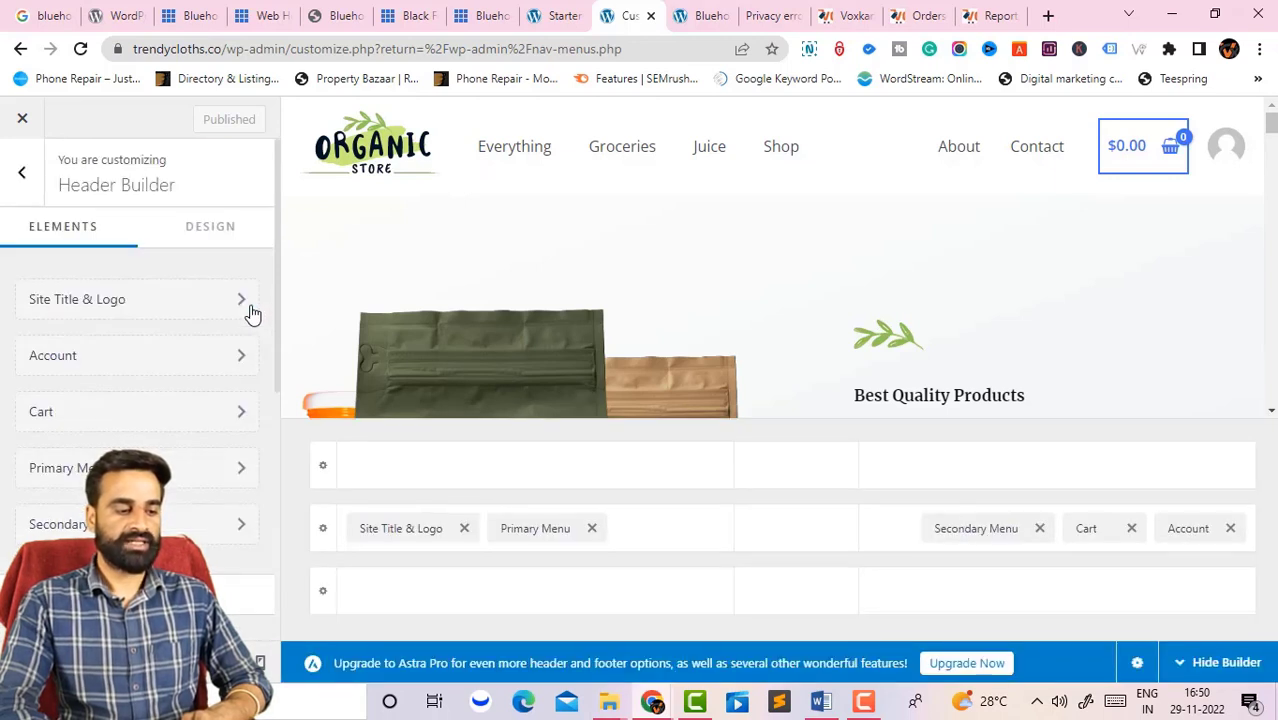
# Examine the logo options under Site Title & Logo and return to the Header Builder elements
pyautogui.click(133, 300)
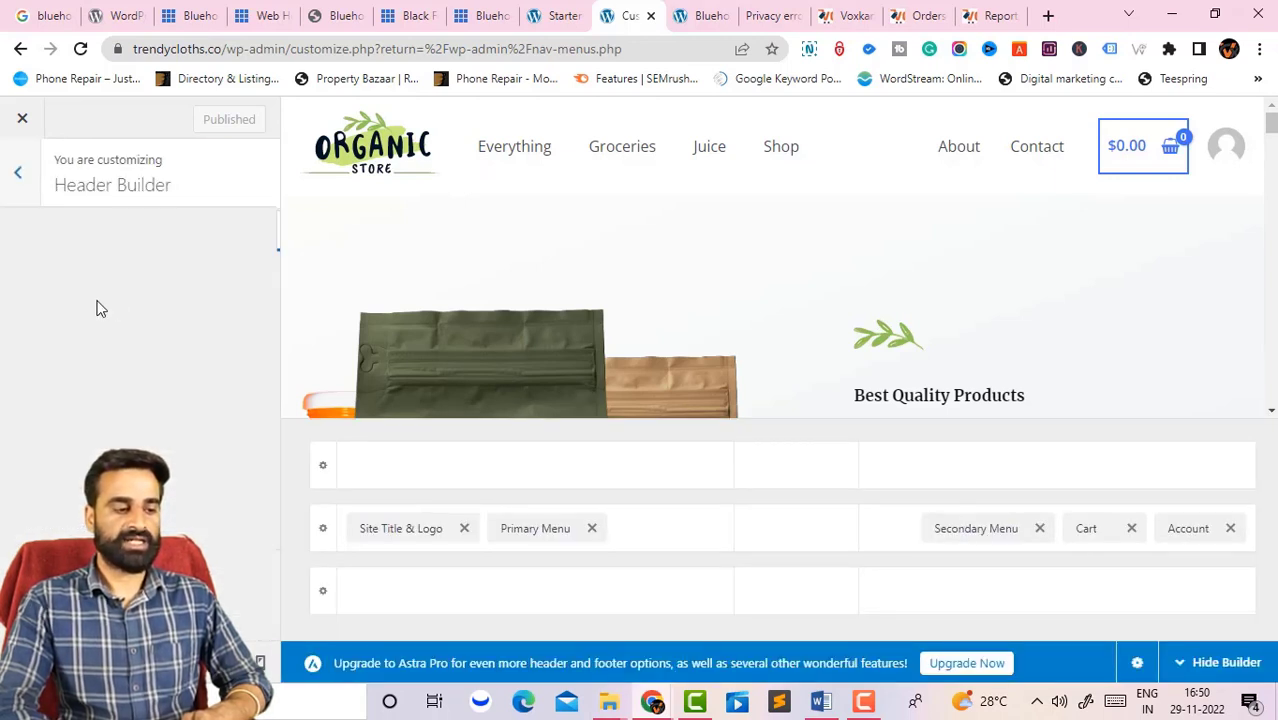
pyautogui.click(22, 178)
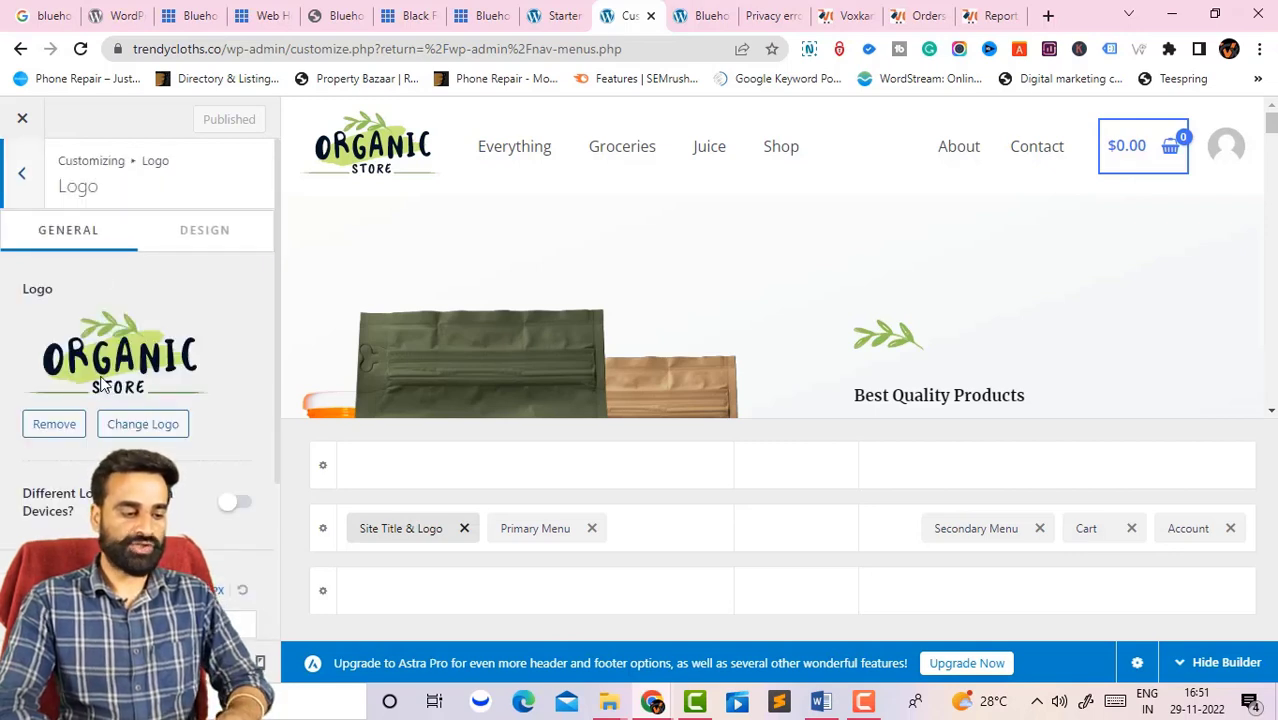
pyautogui.click(22, 174)
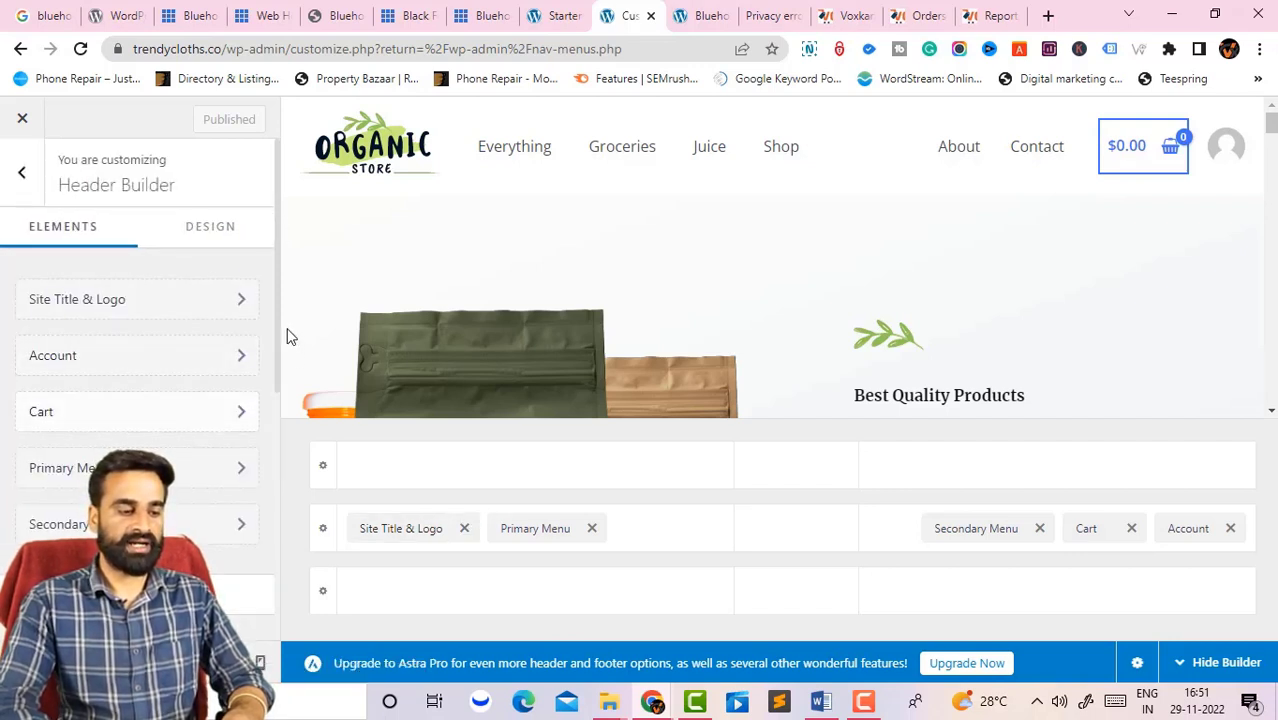
# Leave the Header Builder and open the Footer Builder to examine its available footer elements and layout
pyautogui.scroll(-2, 240, 392)
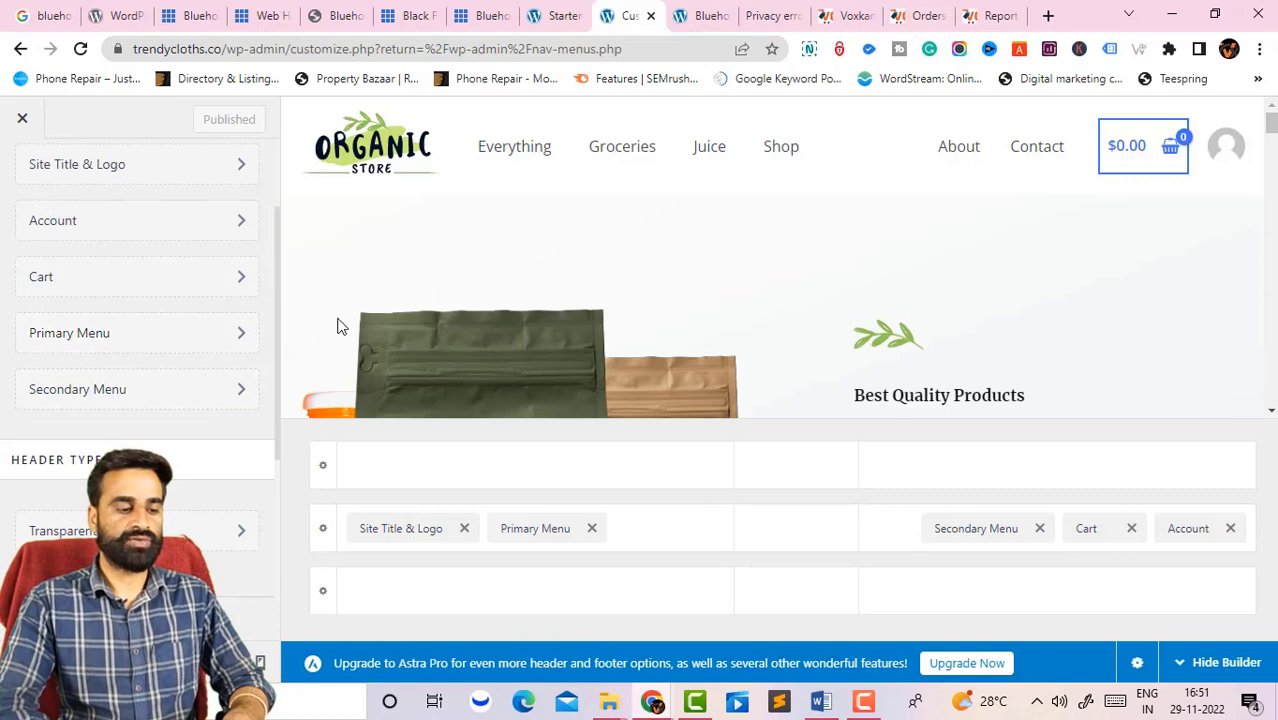
pyautogui.scroll(2, 268, 240)
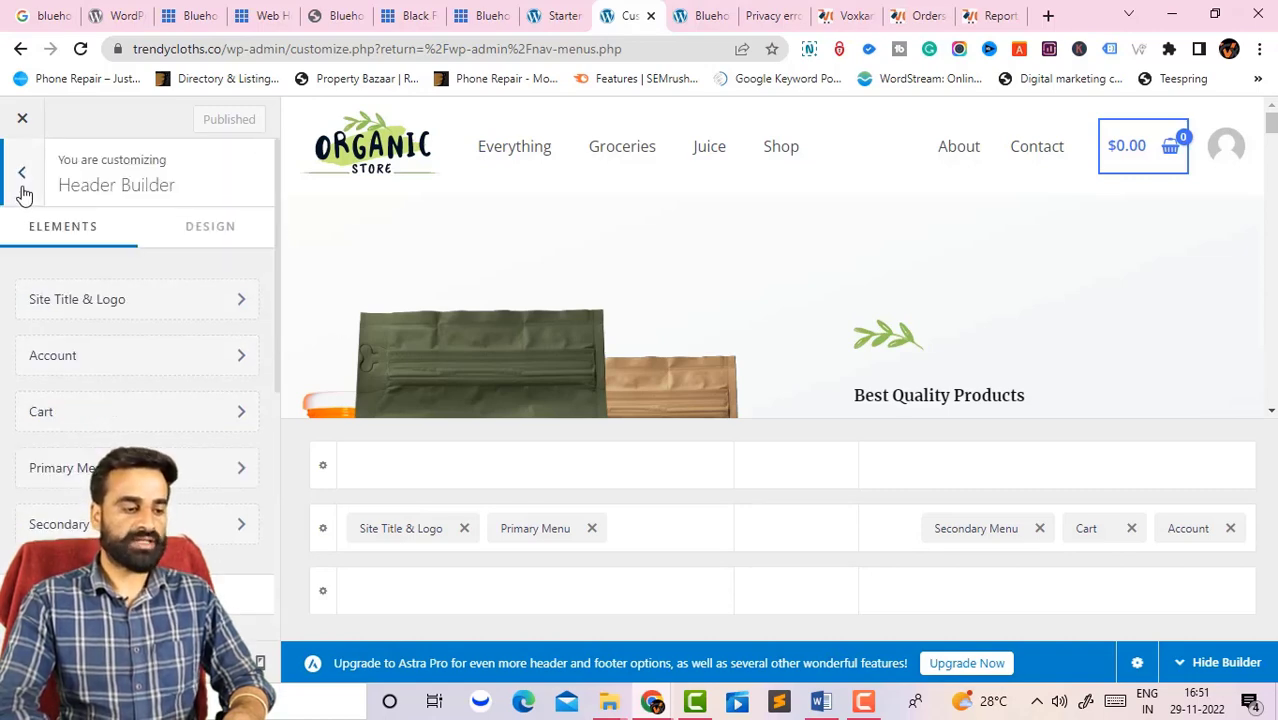
pyautogui.click(22, 174)
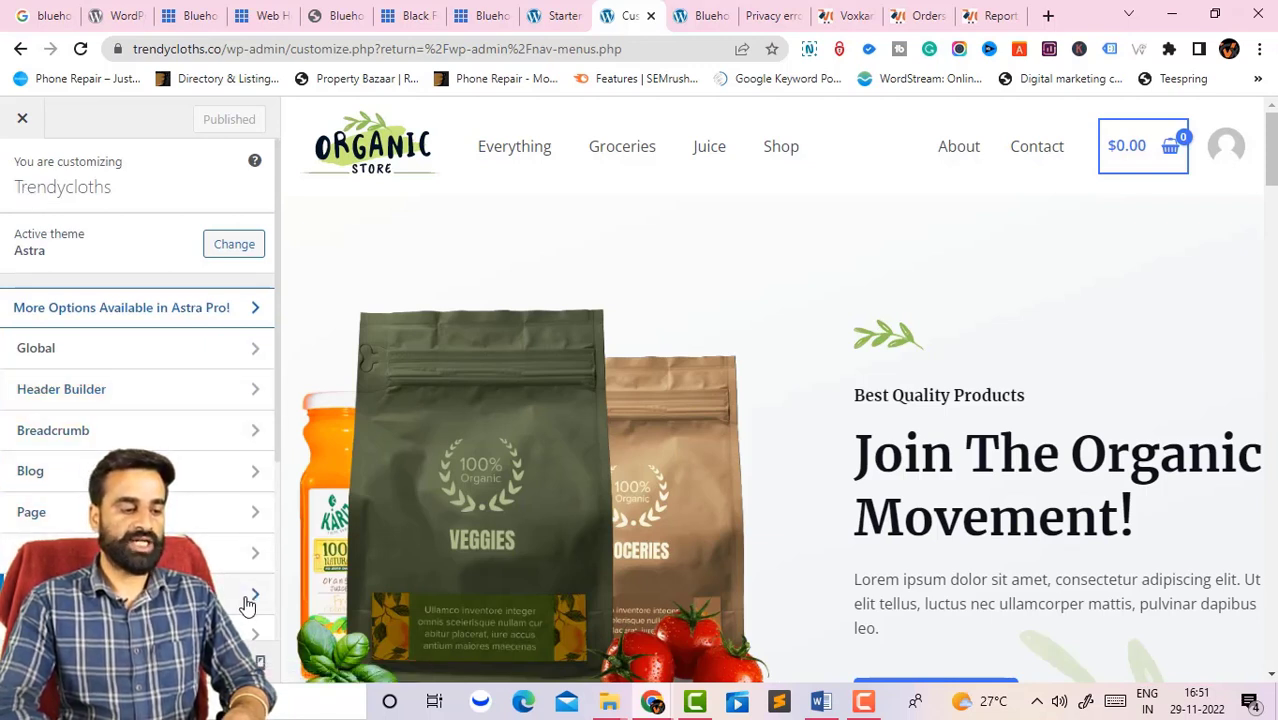
pyautogui.click(231, 371)
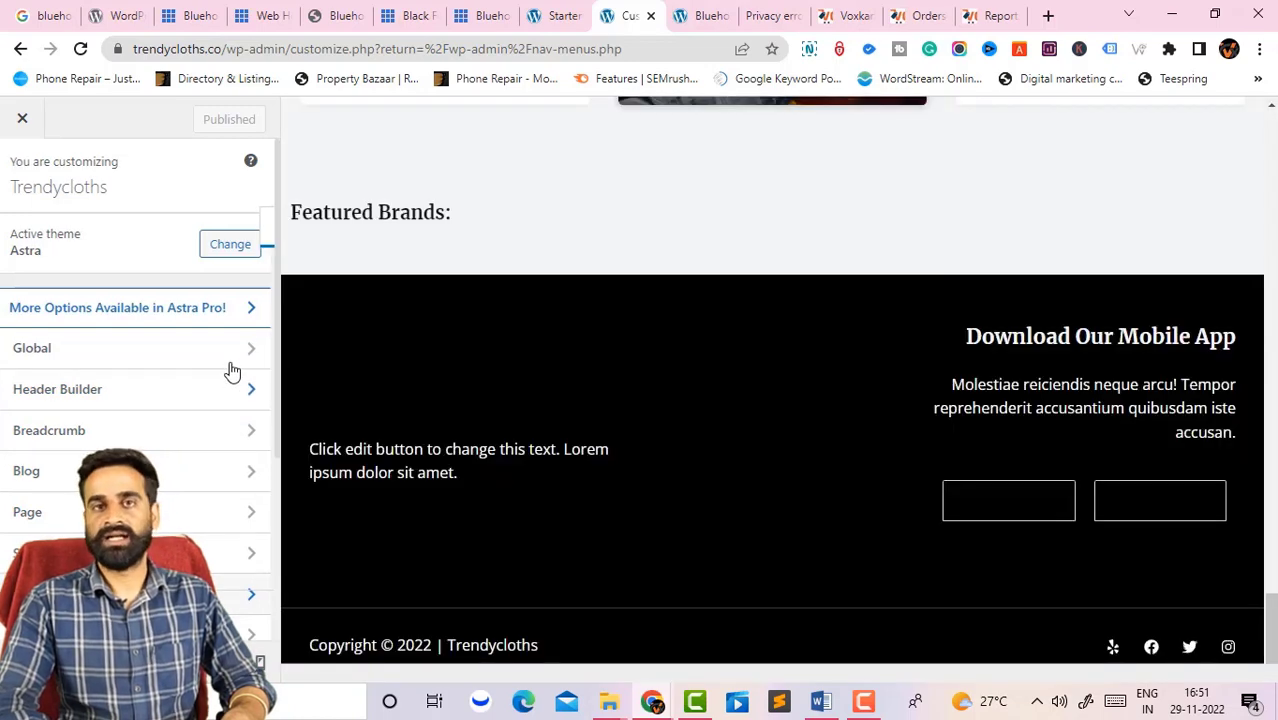
pyautogui.scroll(-2, 231, 371)
pyautogui.click(231, 371)
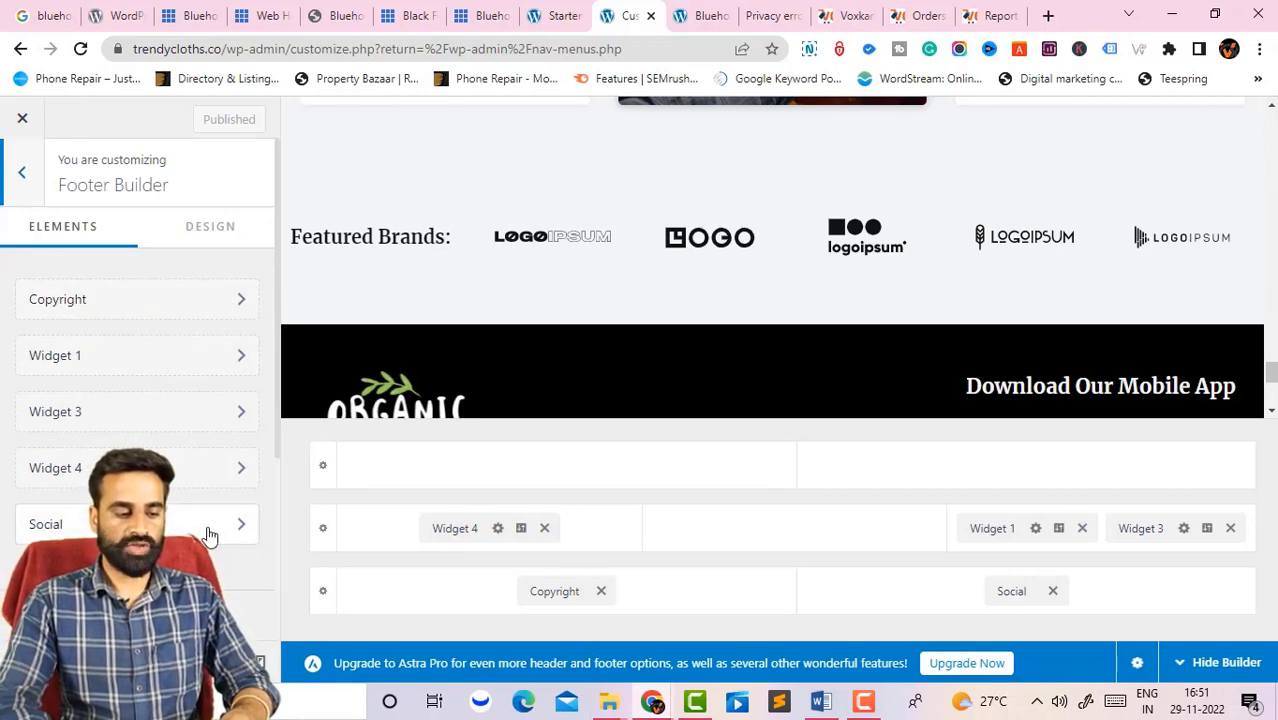
# Close the theme customizer and open the form for adding a new WooCommerce product
pyautogui.click(24, 121)
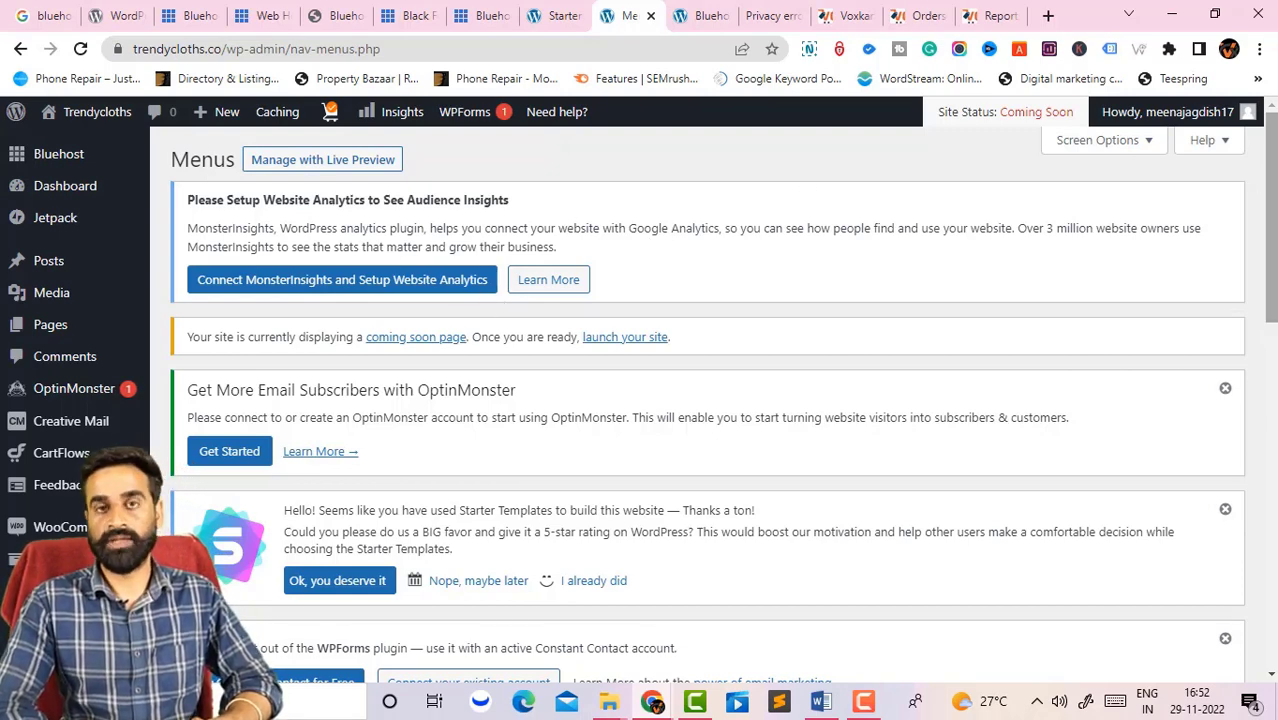
pyautogui.moveTo(1270, 217); pyautogui.dragTo(1270, 388)
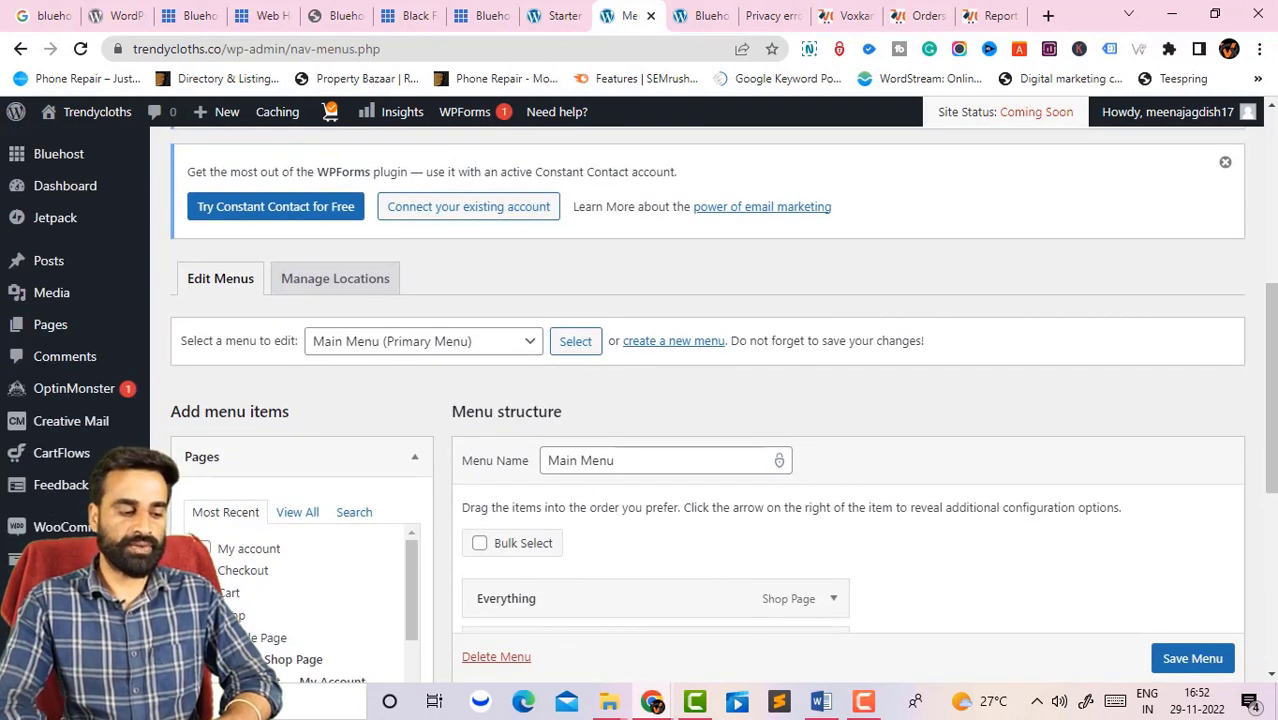
pyautogui.moveTo(66, 532)
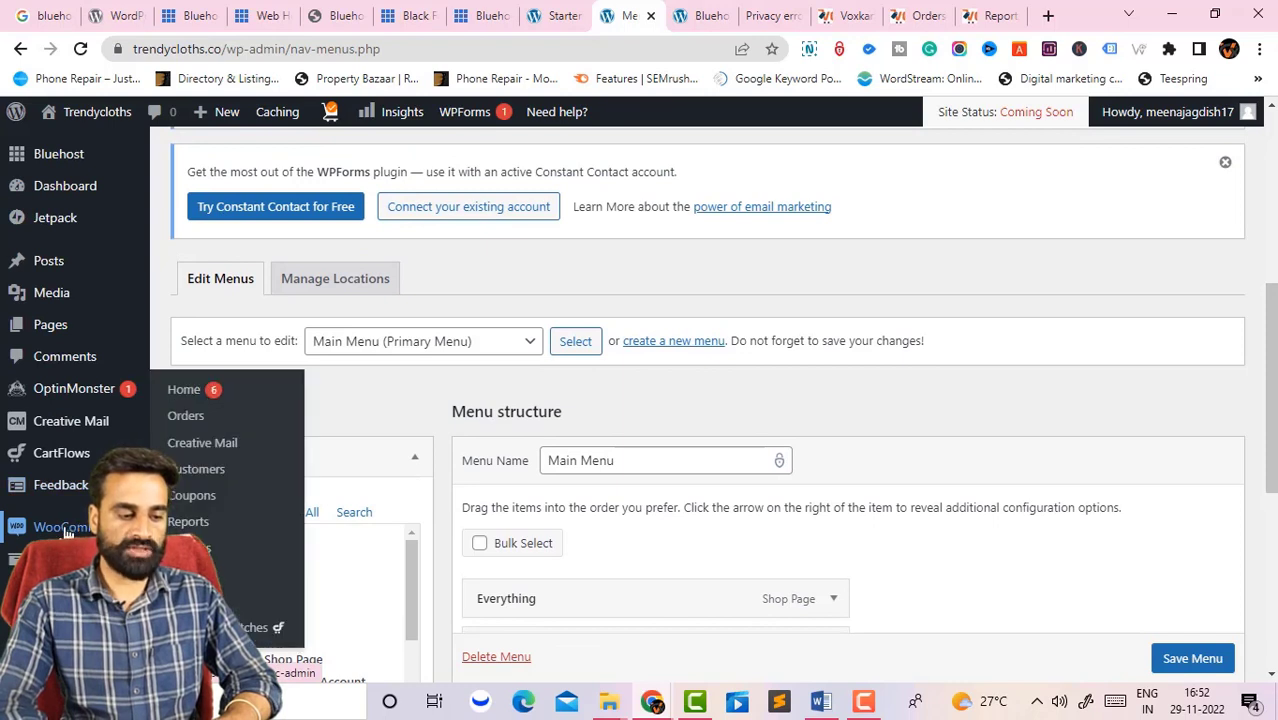
pyautogui.moveTo(60, 559)
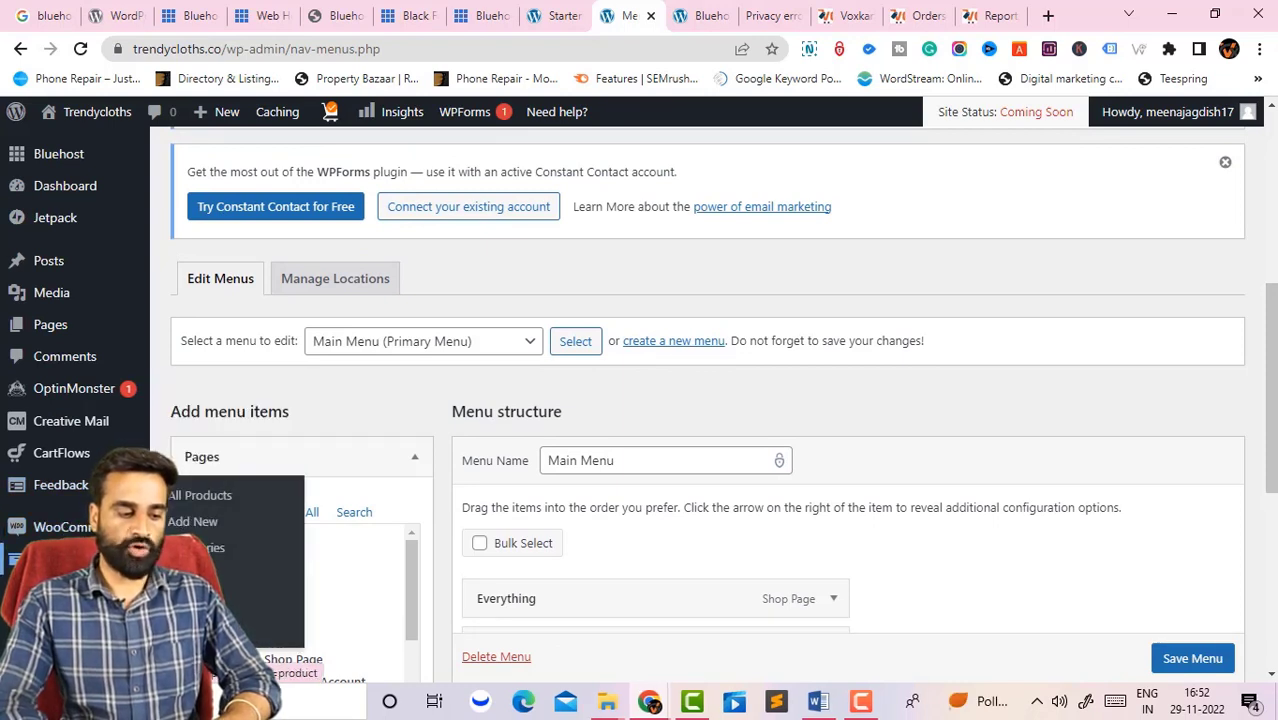
pyautogui.click(195, 524)
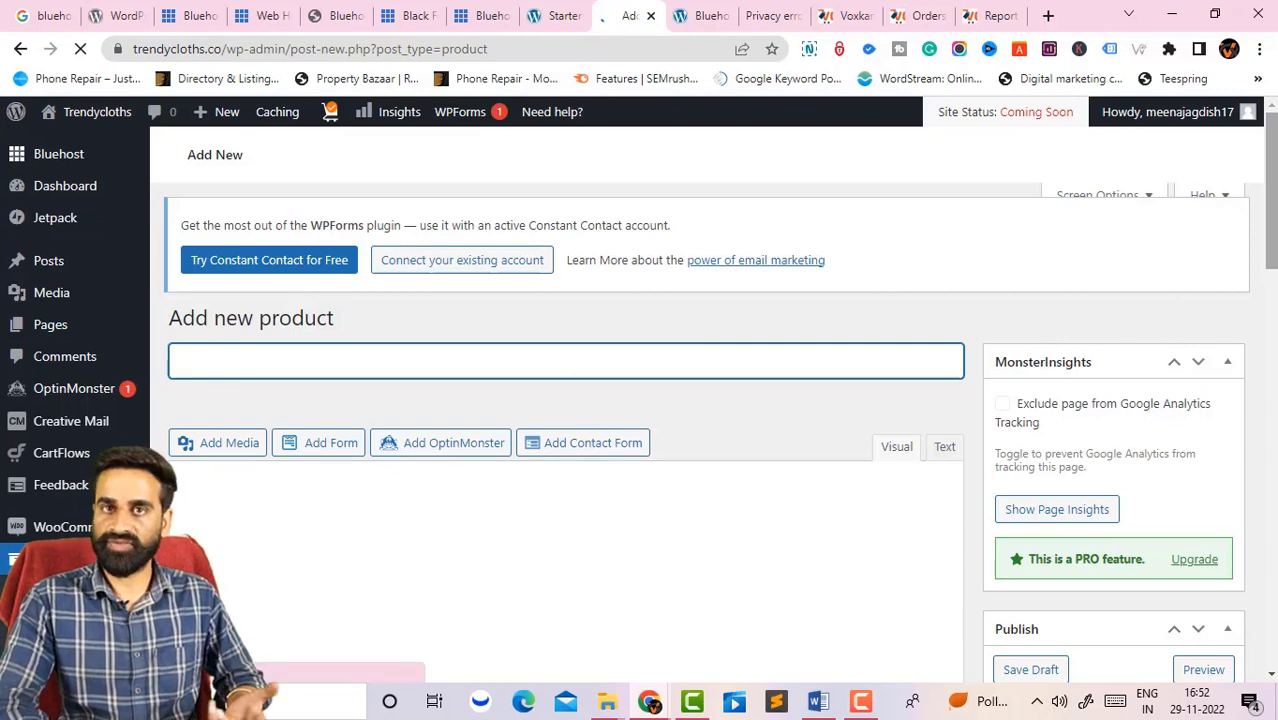
# Enter "nAME 1" as the name of the new product
pyautogui.scroll(-2, 598, 222)
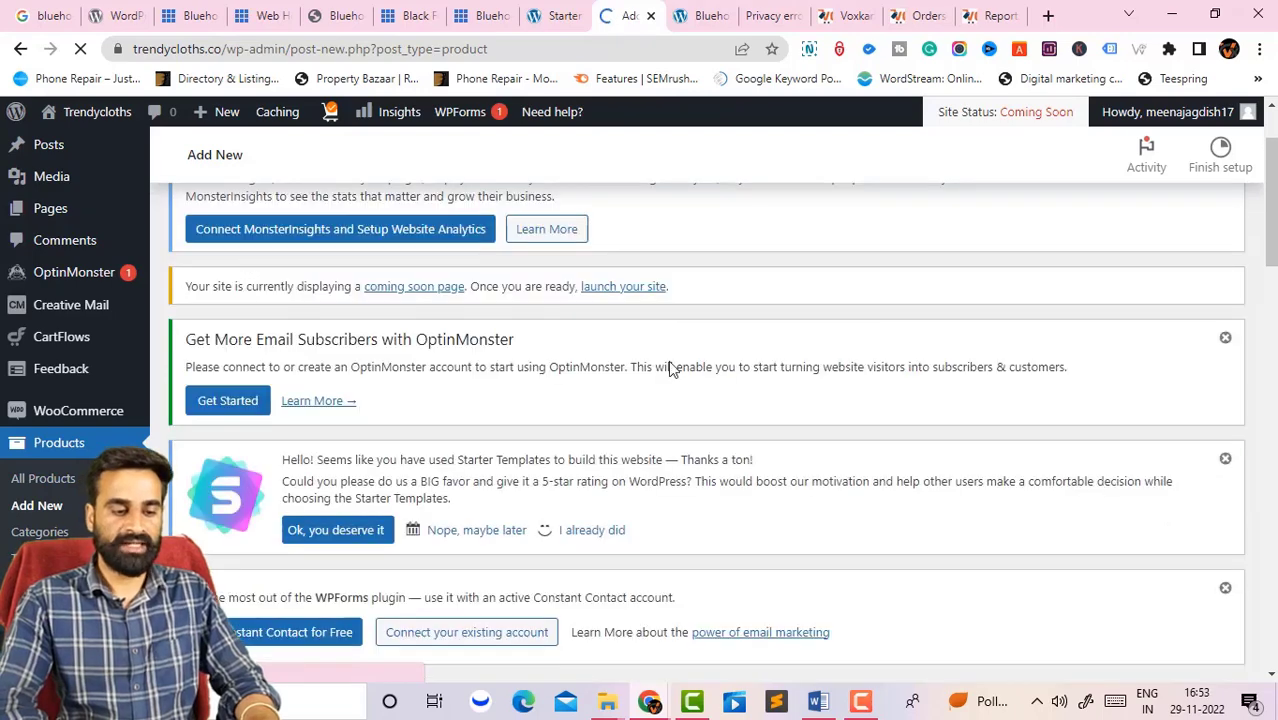
pyautogui.scroll(-4, 713, 221)
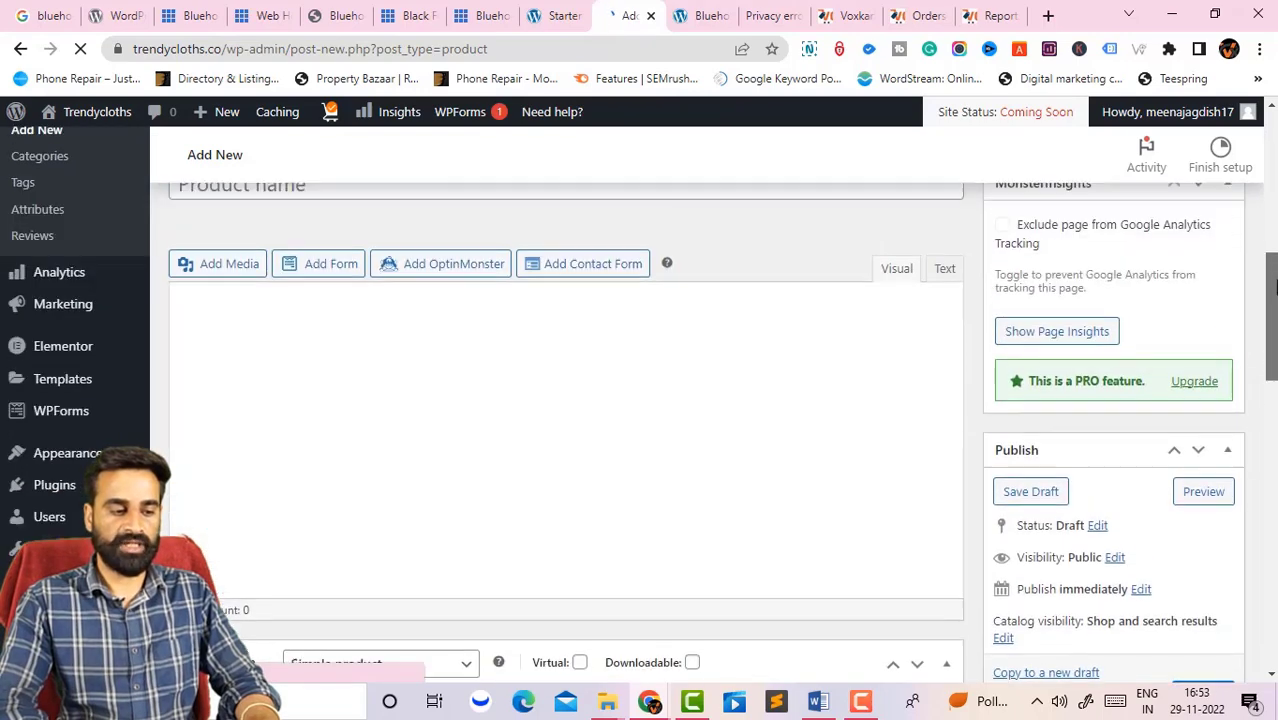
pyautogui.click(711, 239)
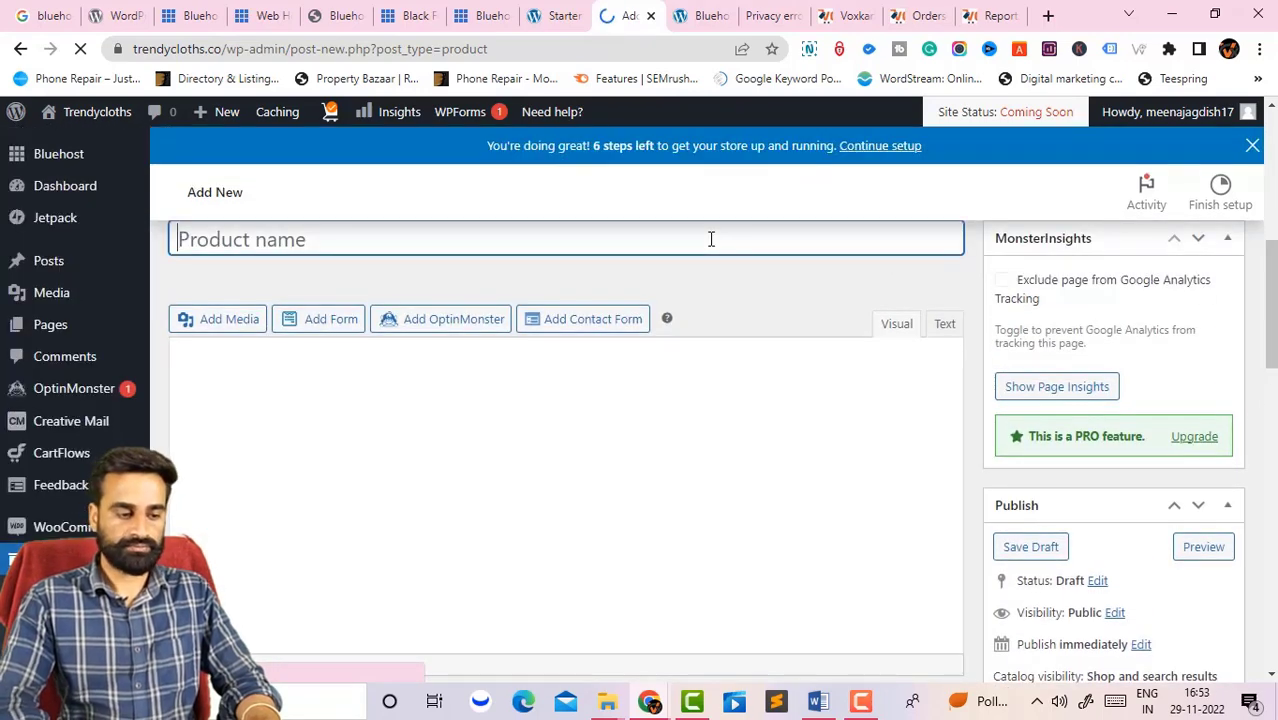
pyautogui.write('nAME')
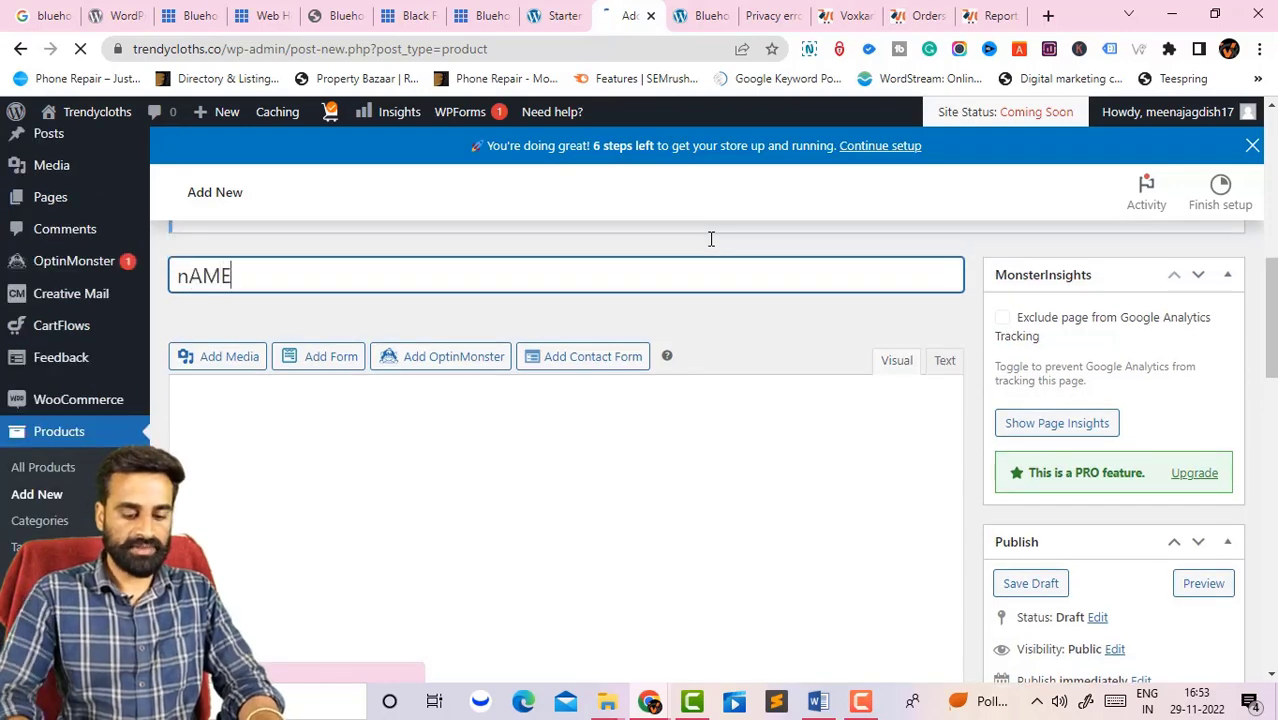
pyautogui.write(' 1')
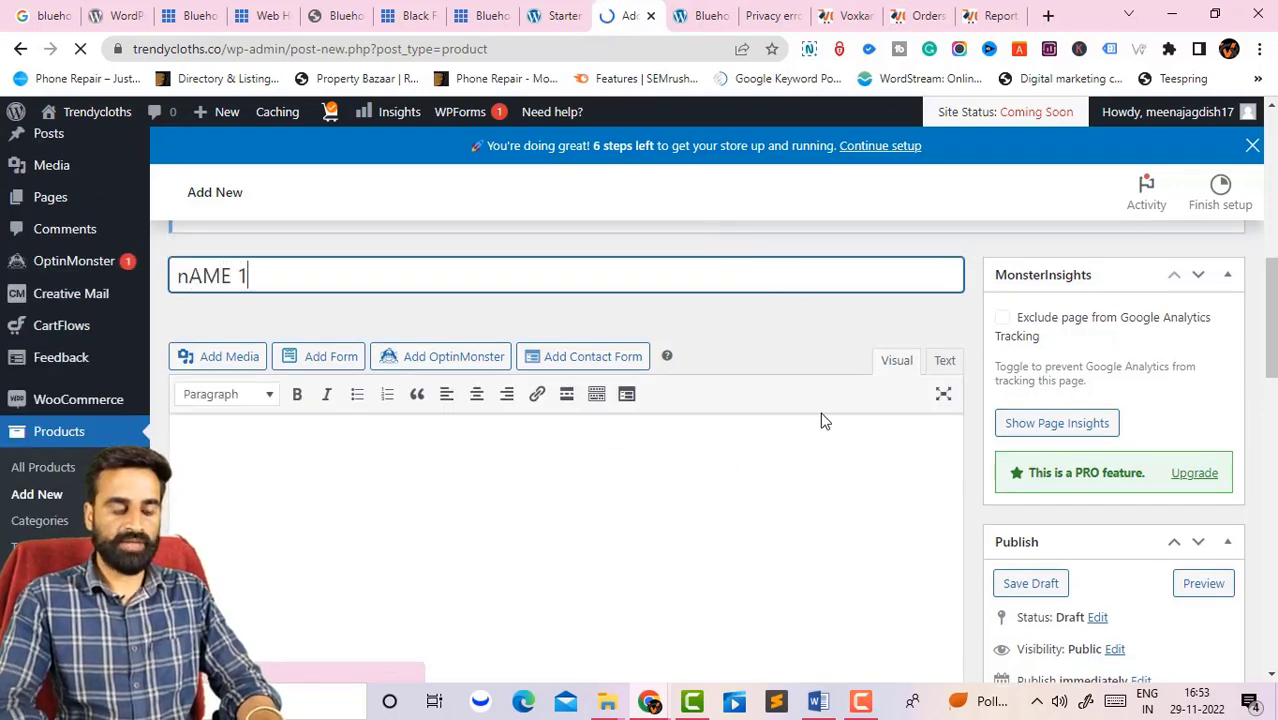
# Examine the product data settings for pricing, inventory, shipping, attributes, advanced options and additional extensions
pyautogui.scroll(-1, 950, 371)
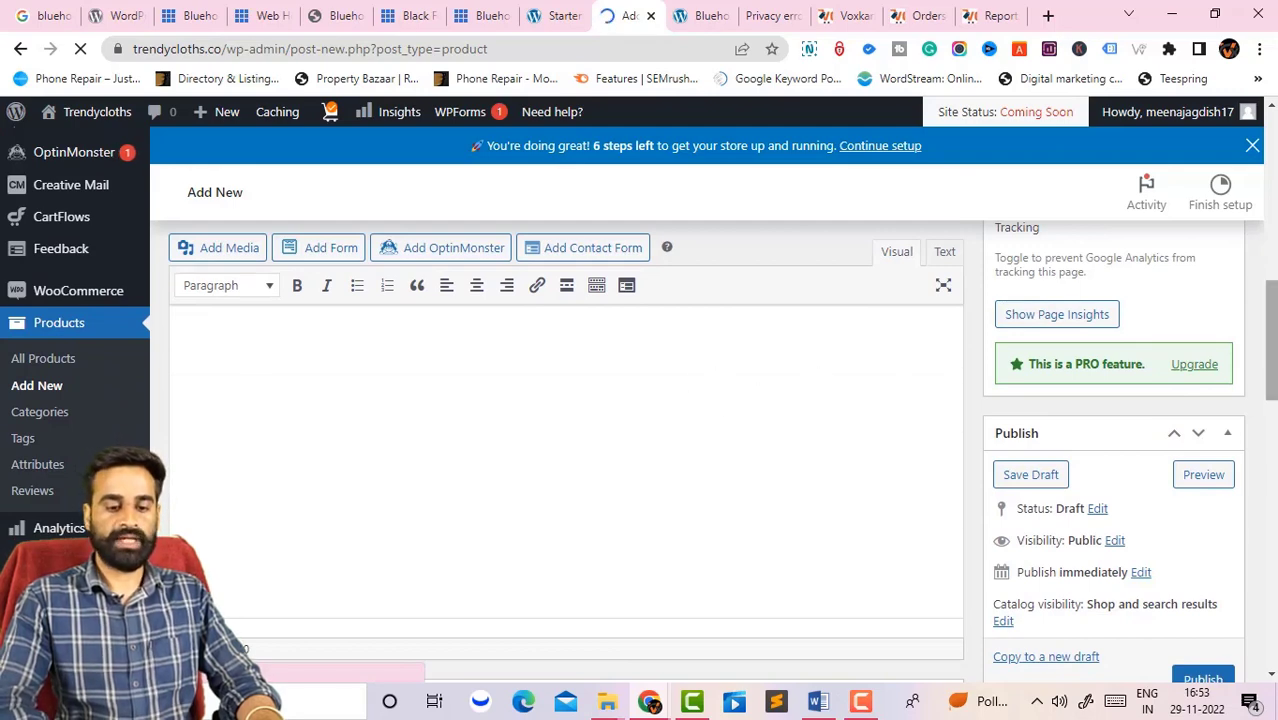
pyautogui.scroll(-5, 717, 376)
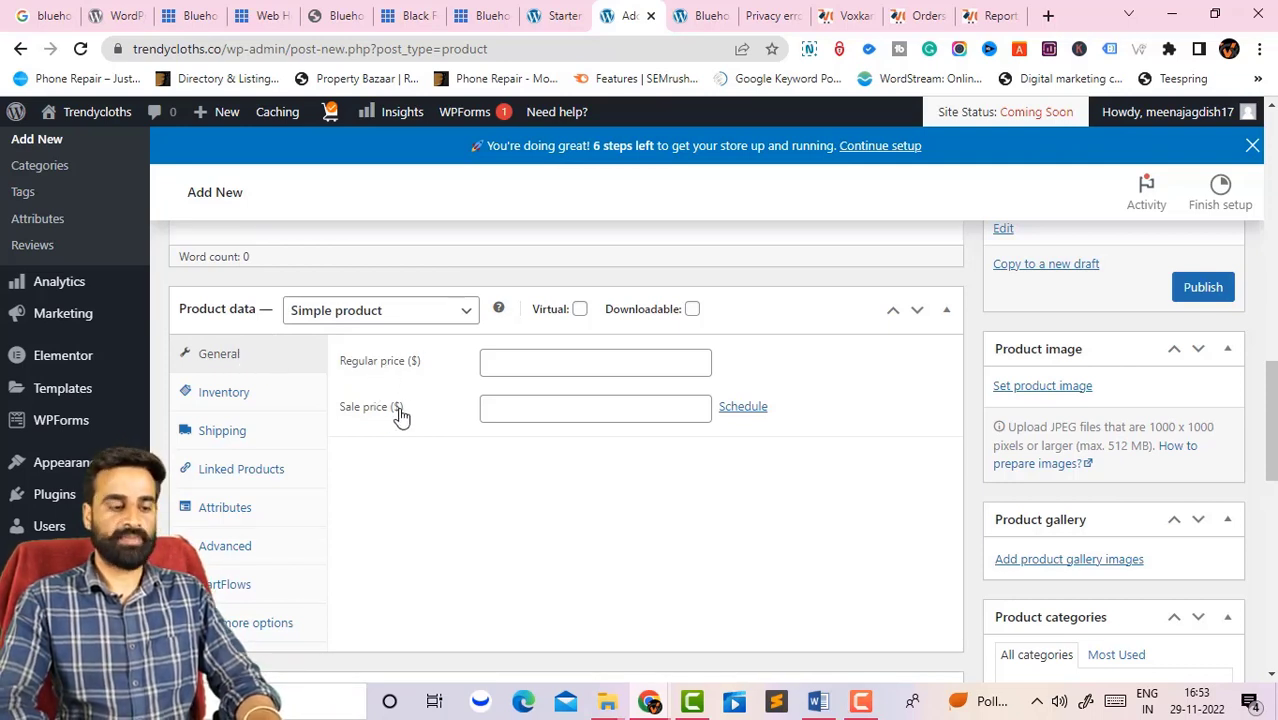
pyautogui.click(230, 395)
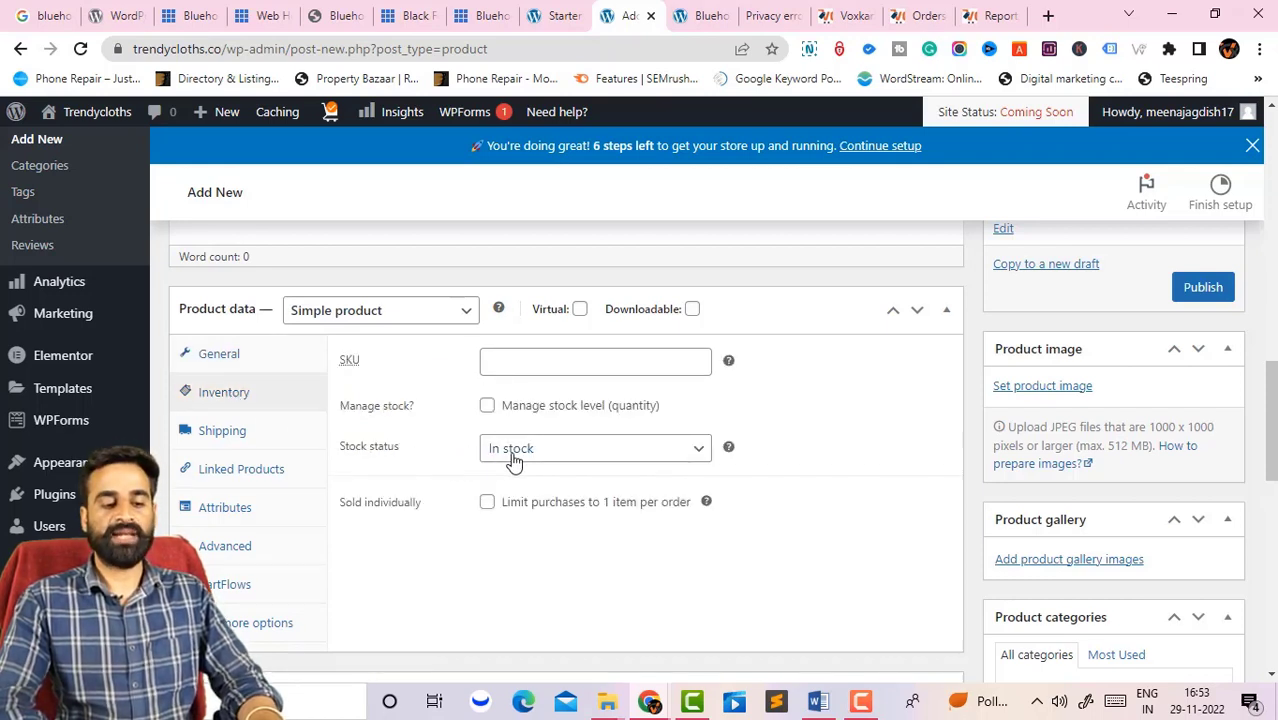
pyautogui.click(237, 443)
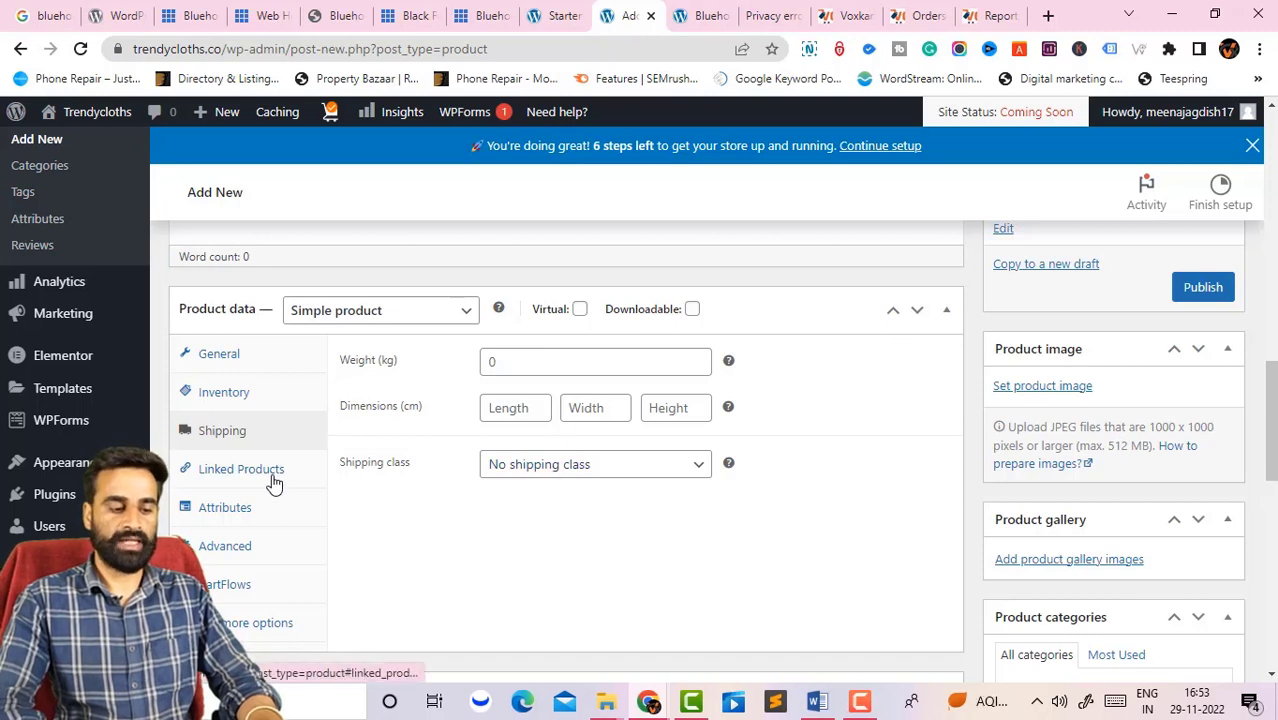
pyautogui.click(247, 513)
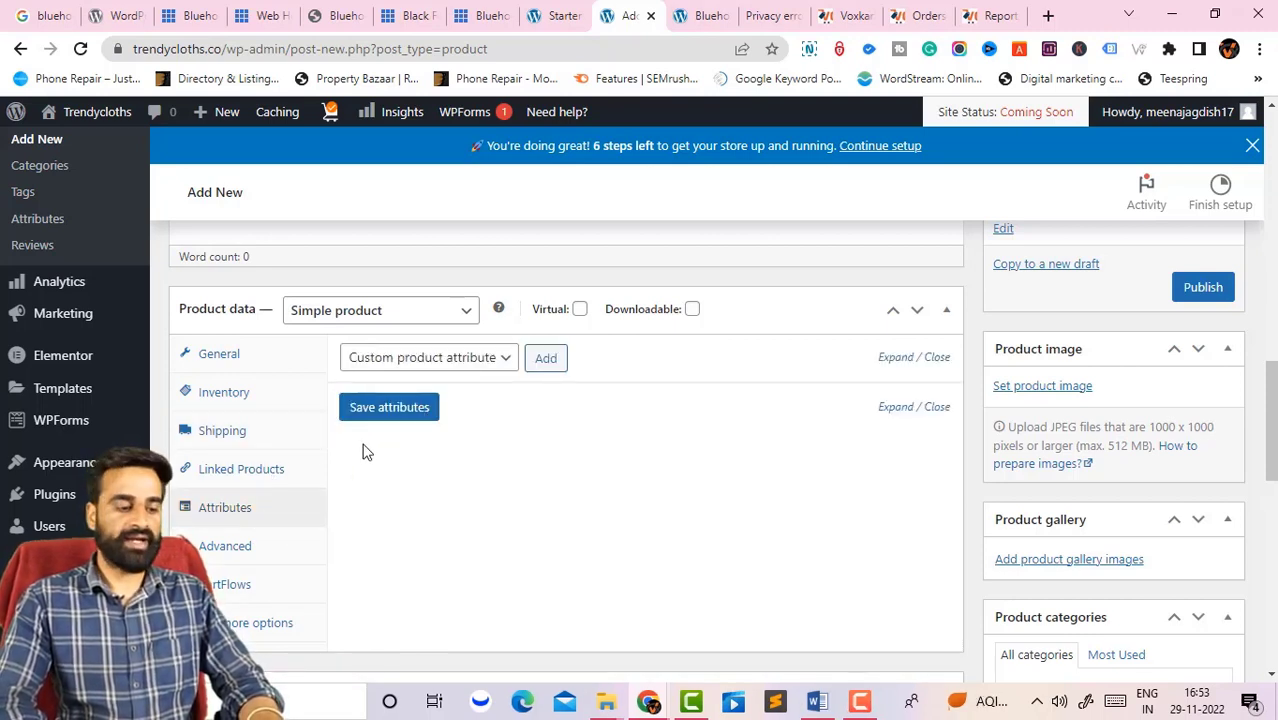
pyautogui.click(233, 545)
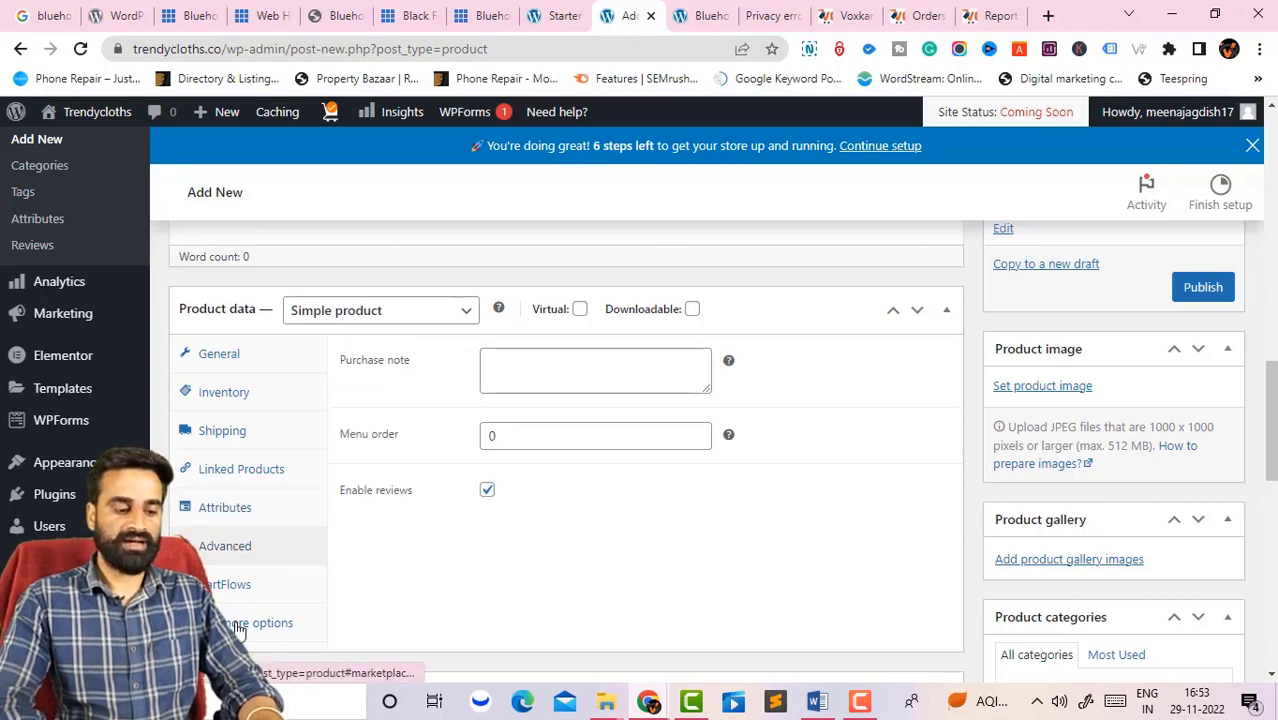
pyautogui.click(240, 624)
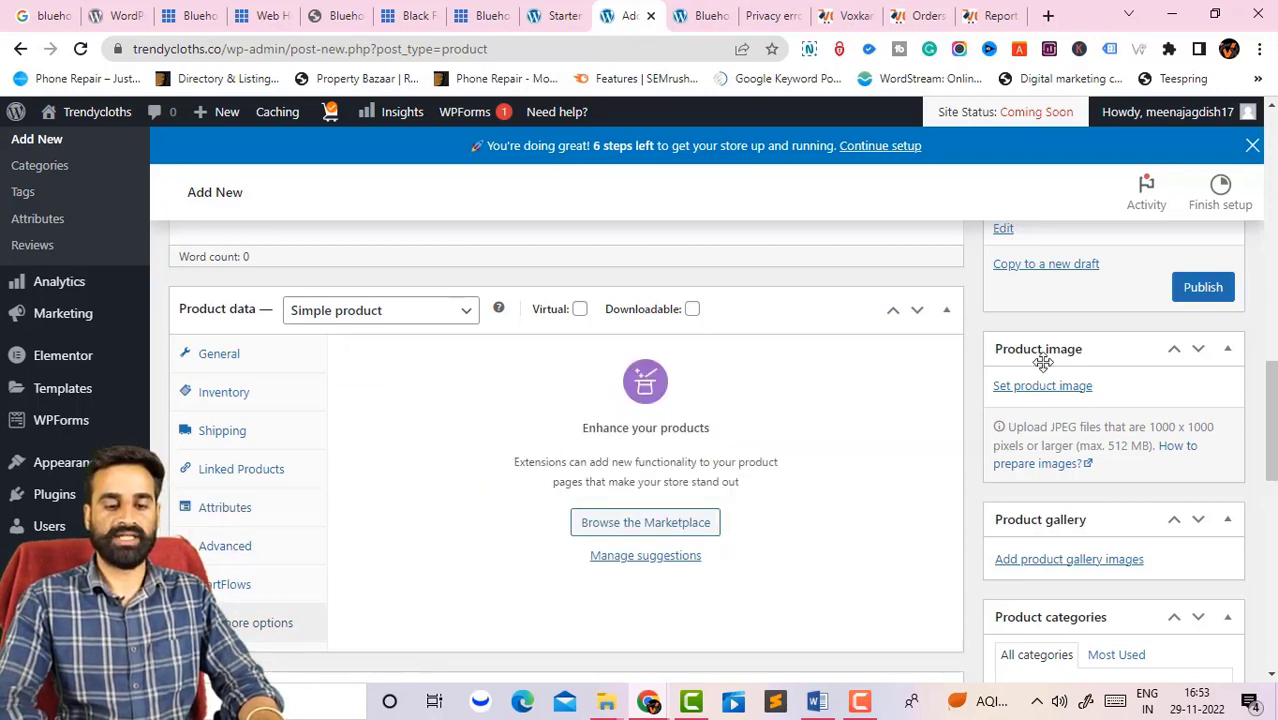
# Review the product's short description, image, gallery, category and tag sections, and return to the start of the form
pyautogui.scroll(-5, 565, 450)
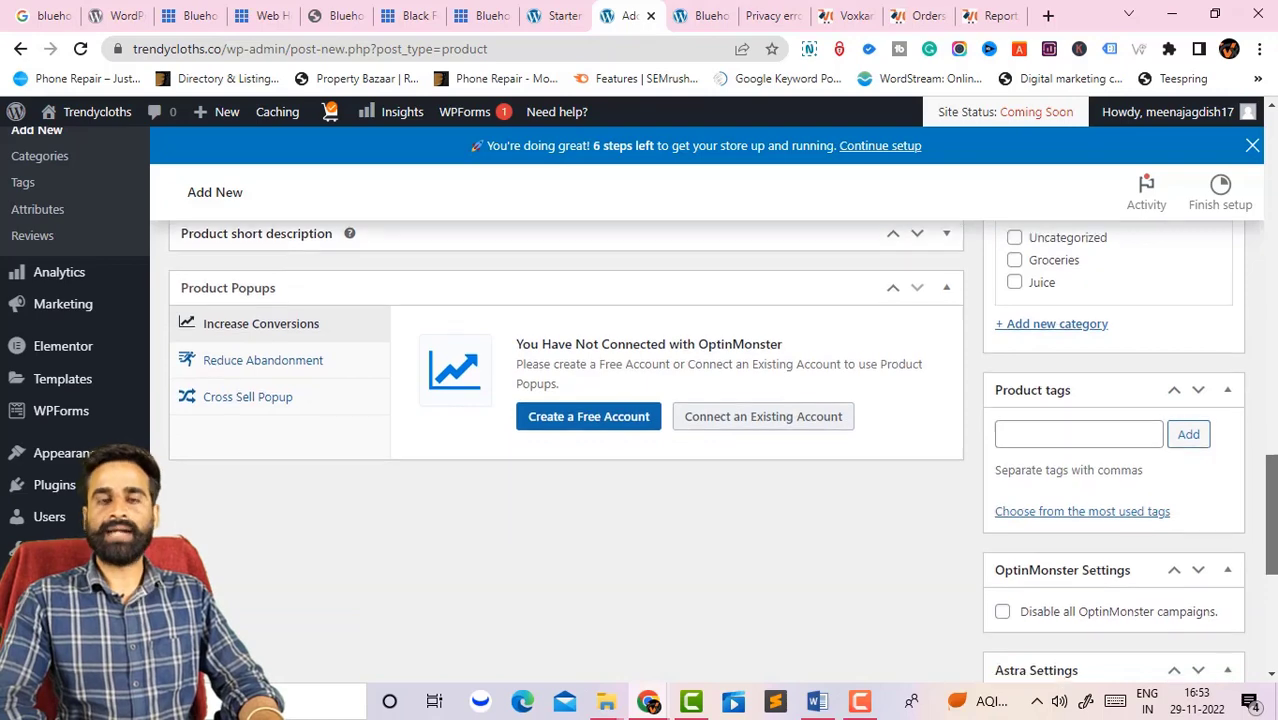
pyautogui.scroll(2, 565, 450)
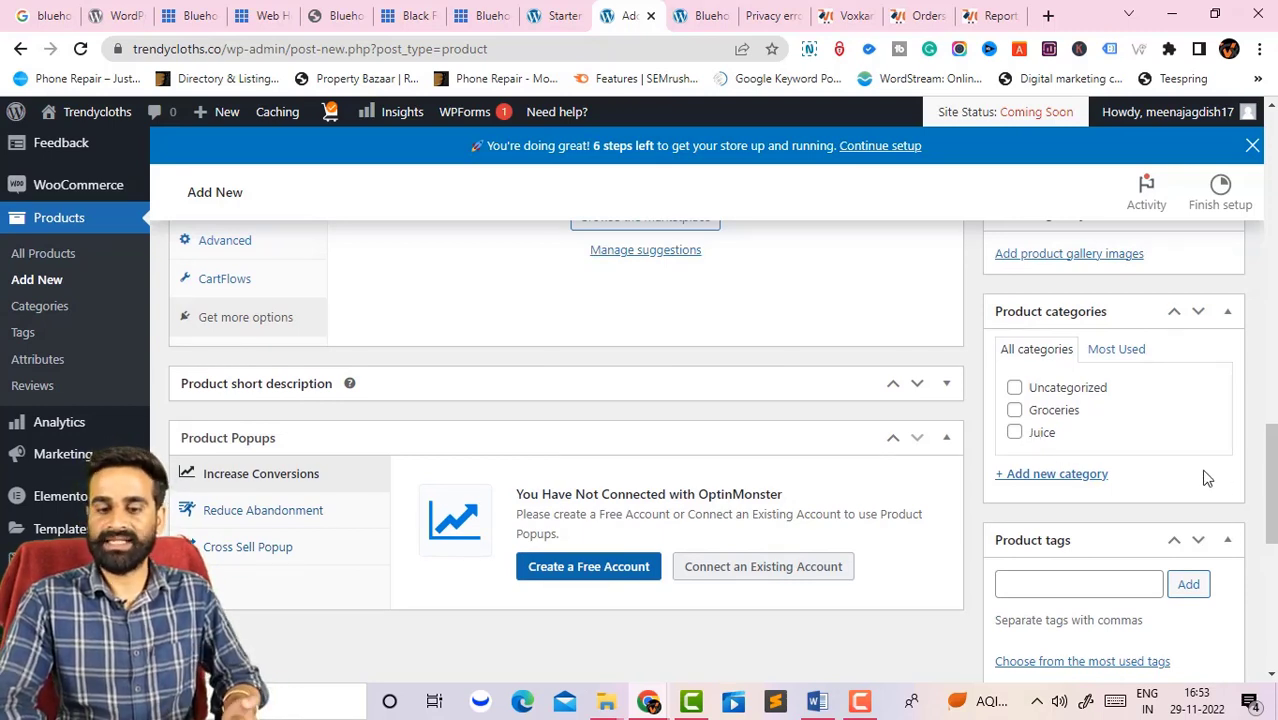
pyautogui.scroll(1, 1155, 474)
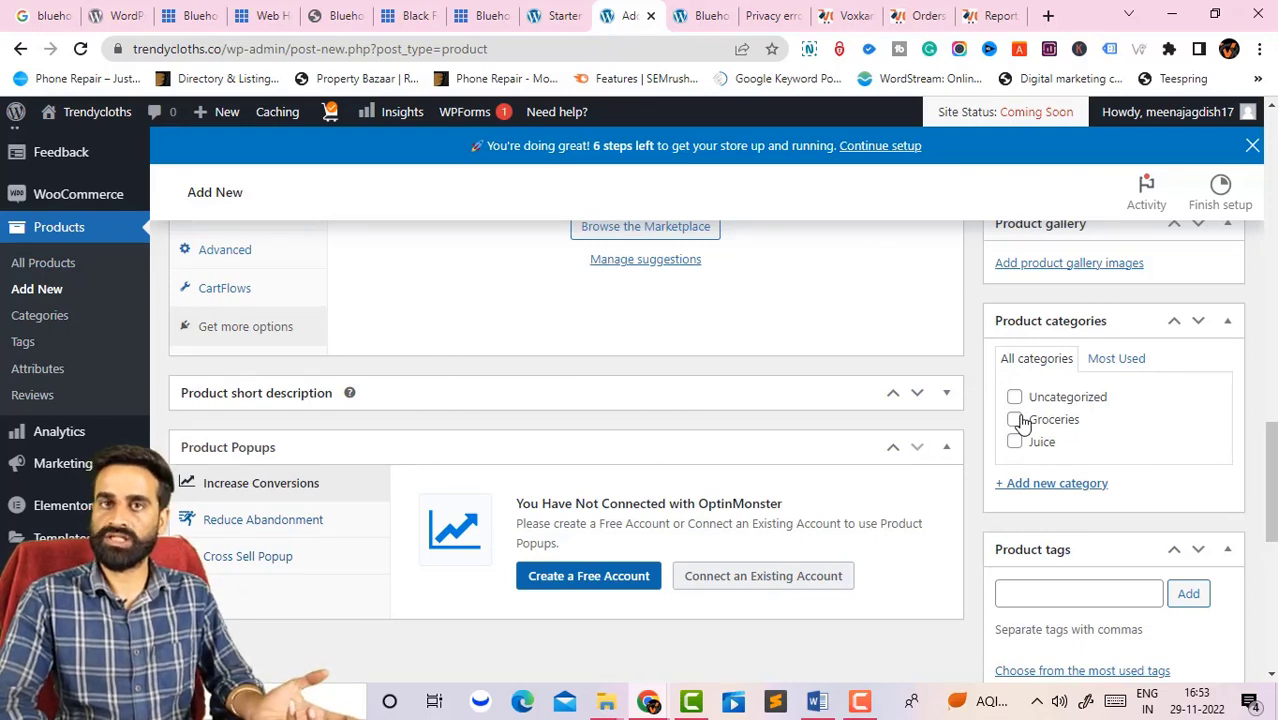
pyautogui.scroll(10, 1268, 470)
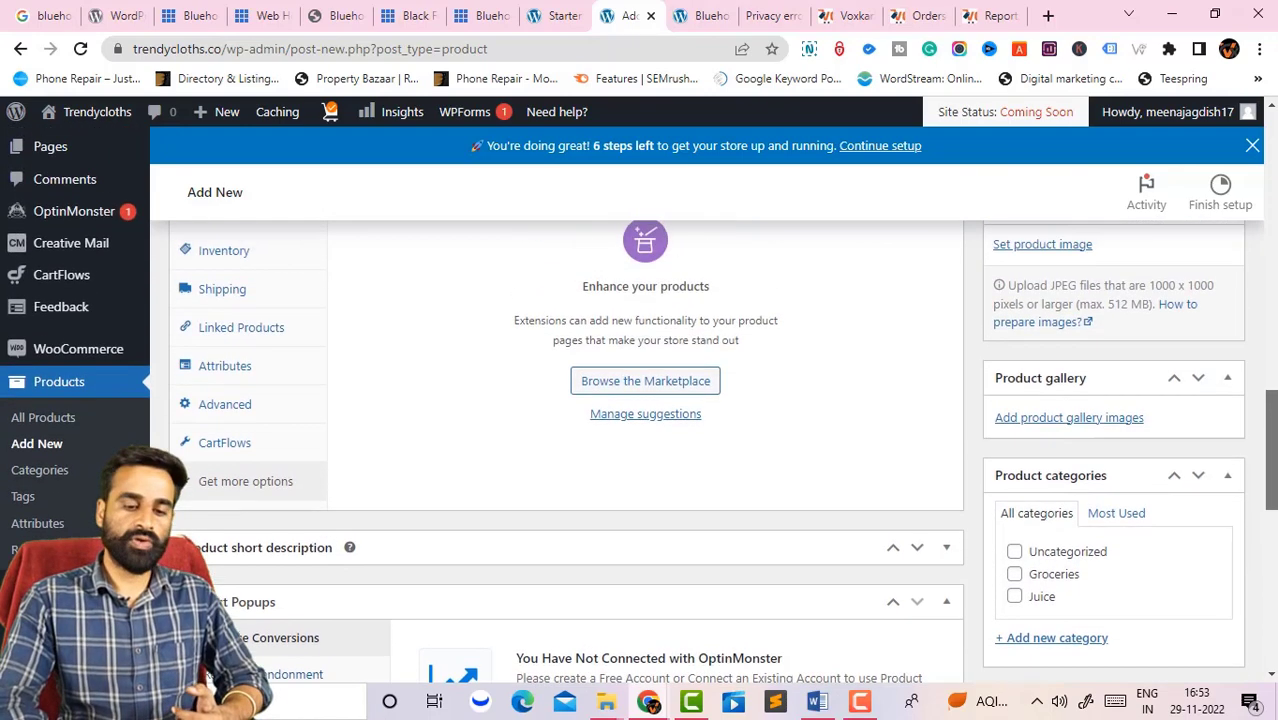
pyautogui.scroll(5, 1268, 470)
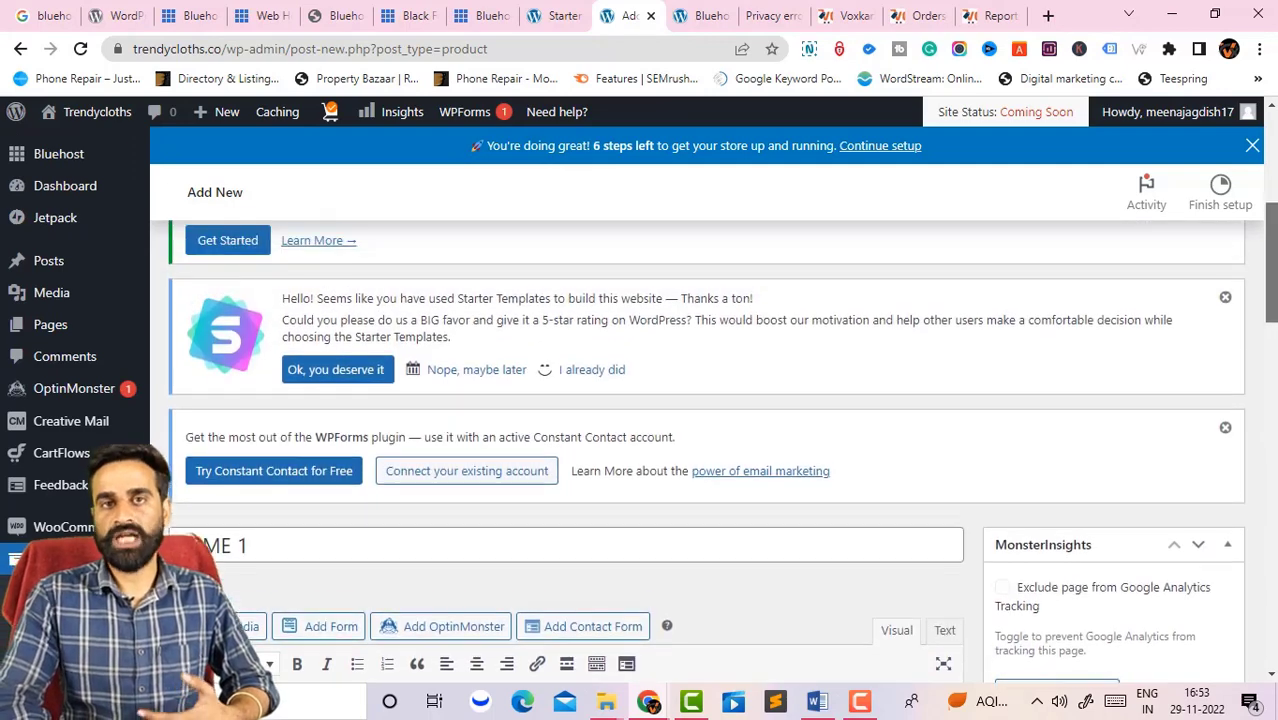
pyautogui.scroll(3, 706, 450)
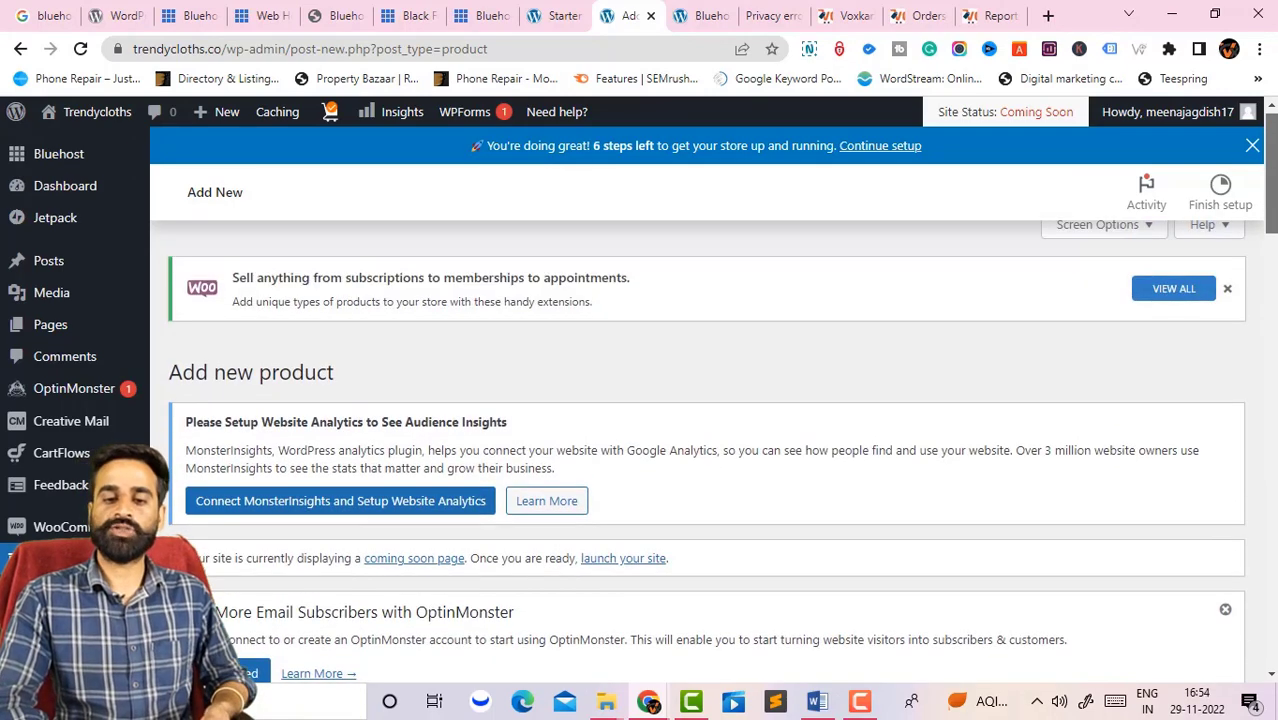